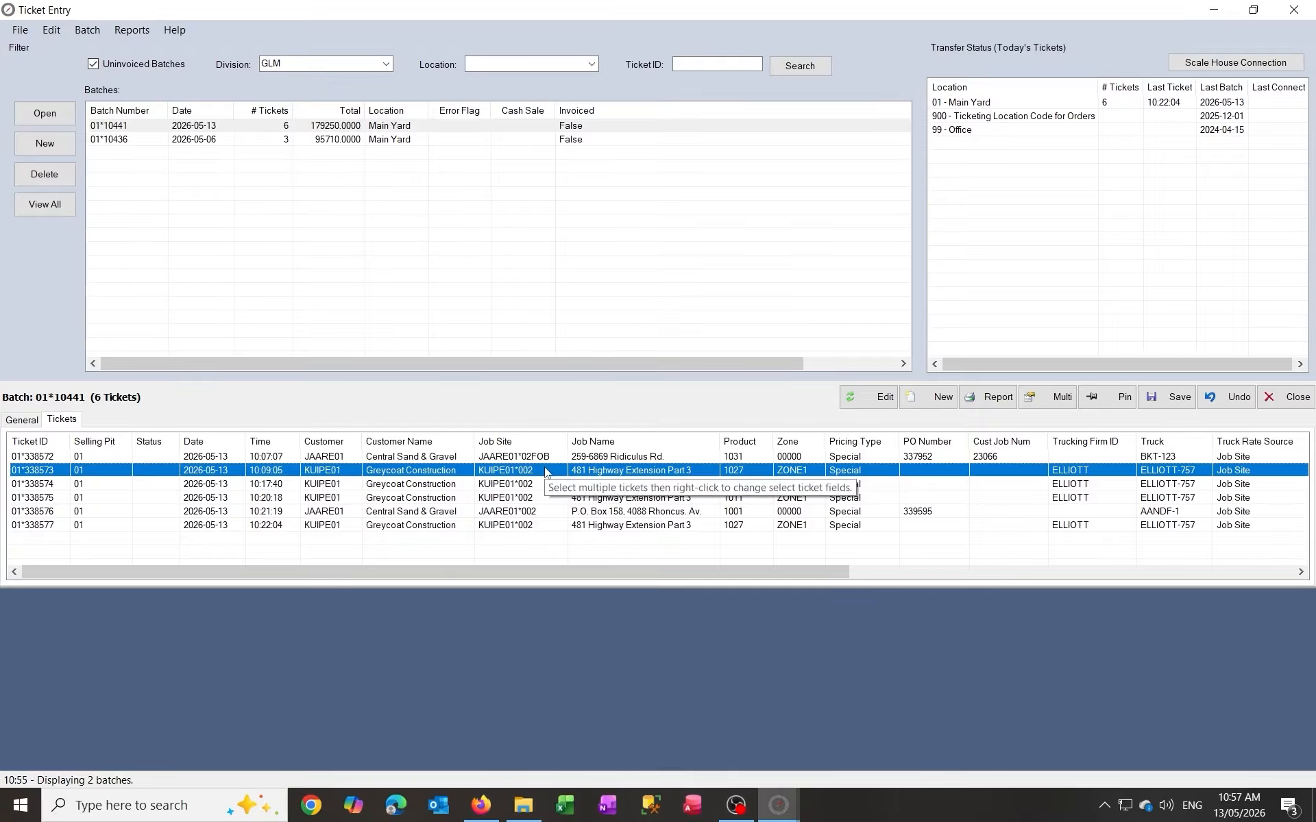
Step: Select all six tickets in batch 01*10441, open the product change for them, and look through the available products
shift+click(546, 501)
click(541, 458)
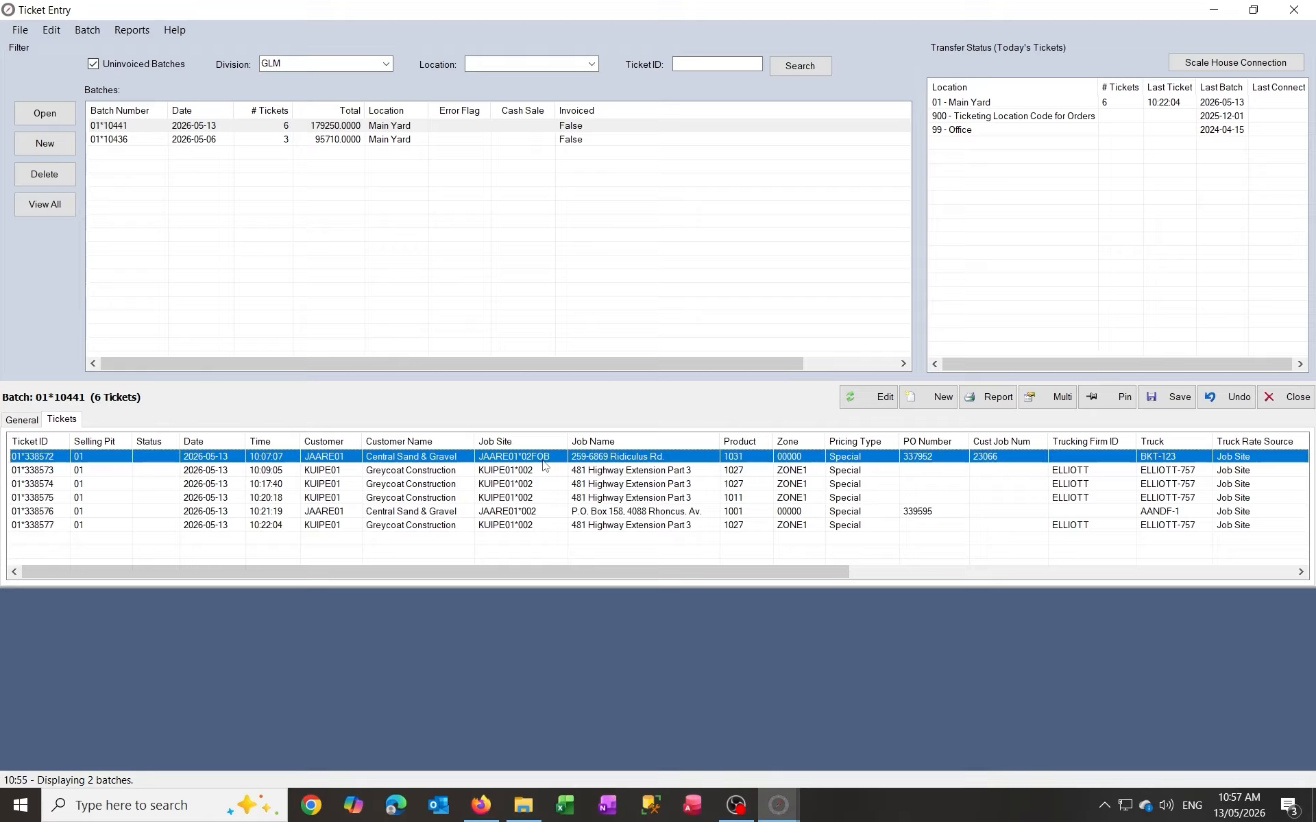
shift+click(541, 526)
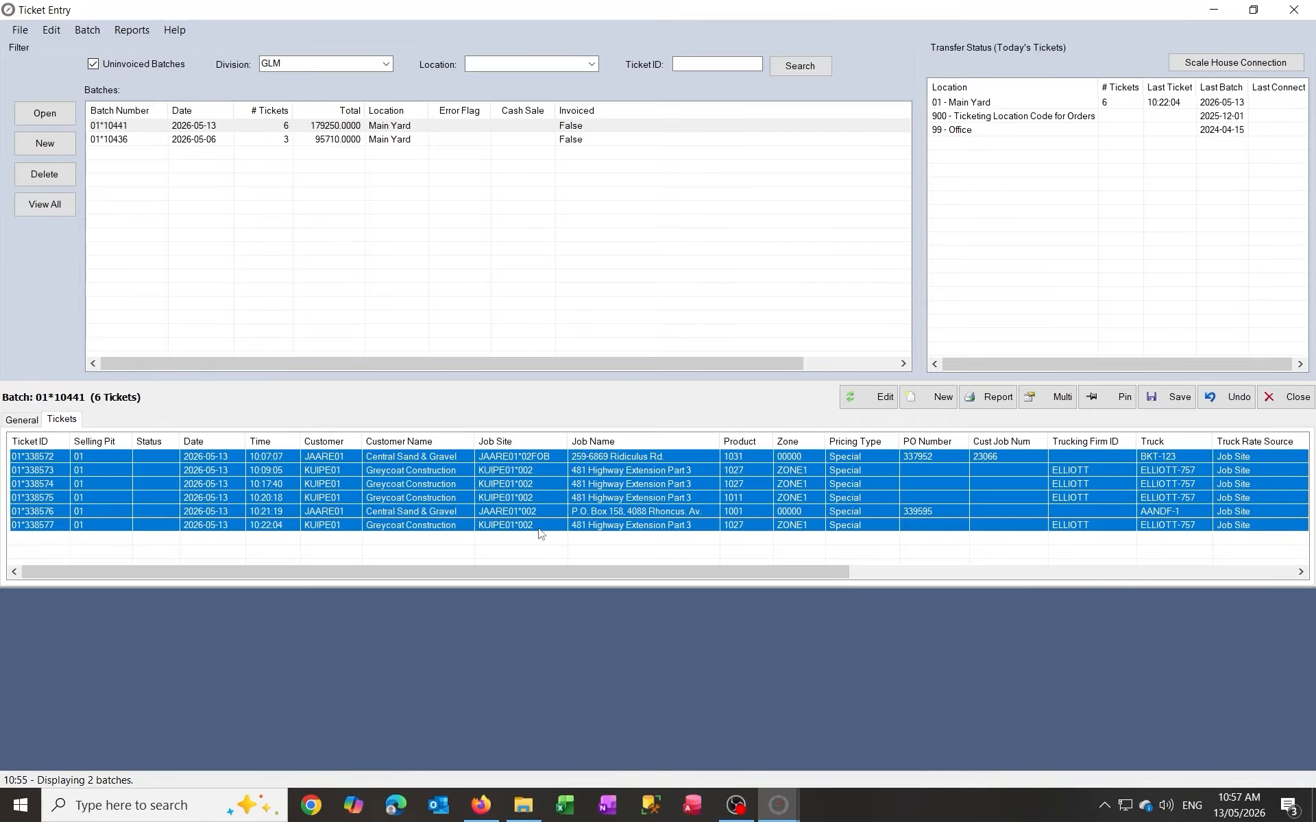
right_click(648, 489)
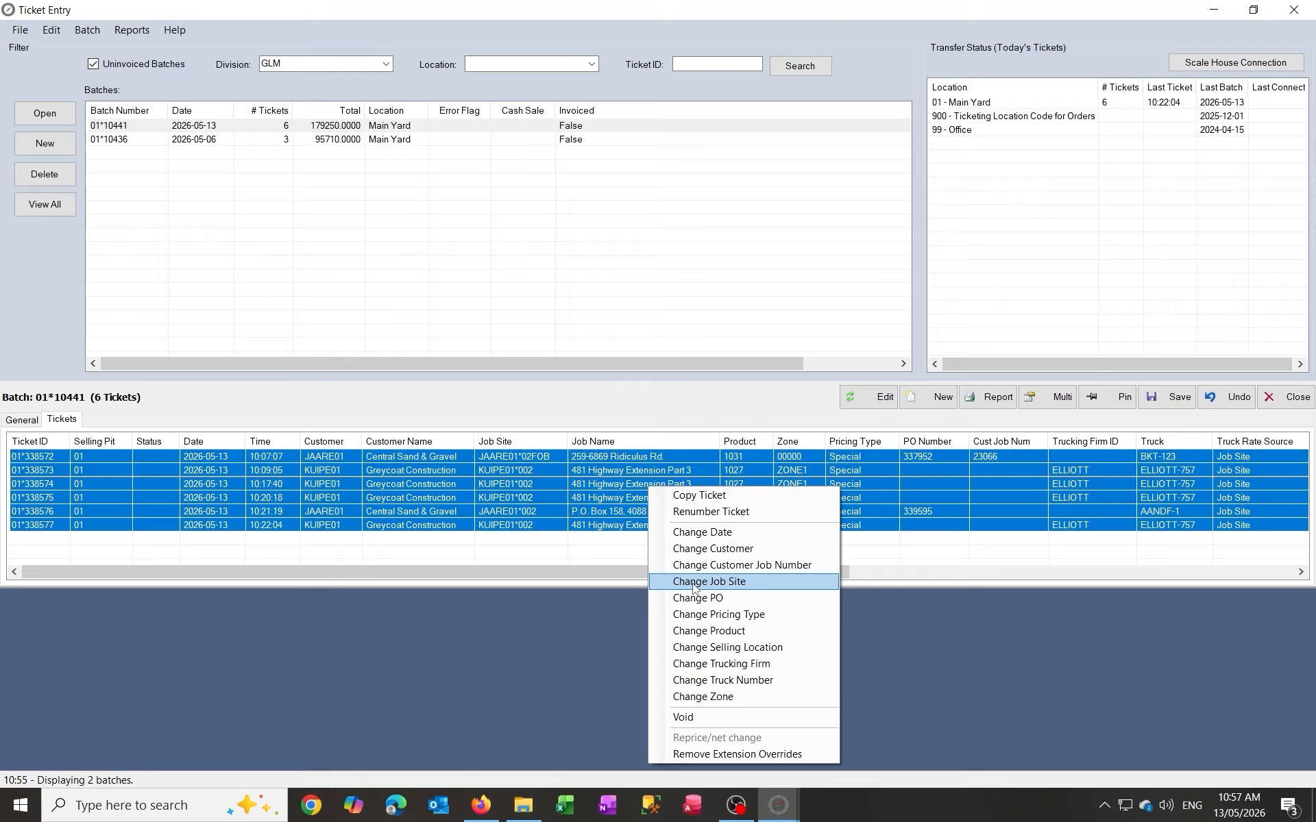
click(693, 638)
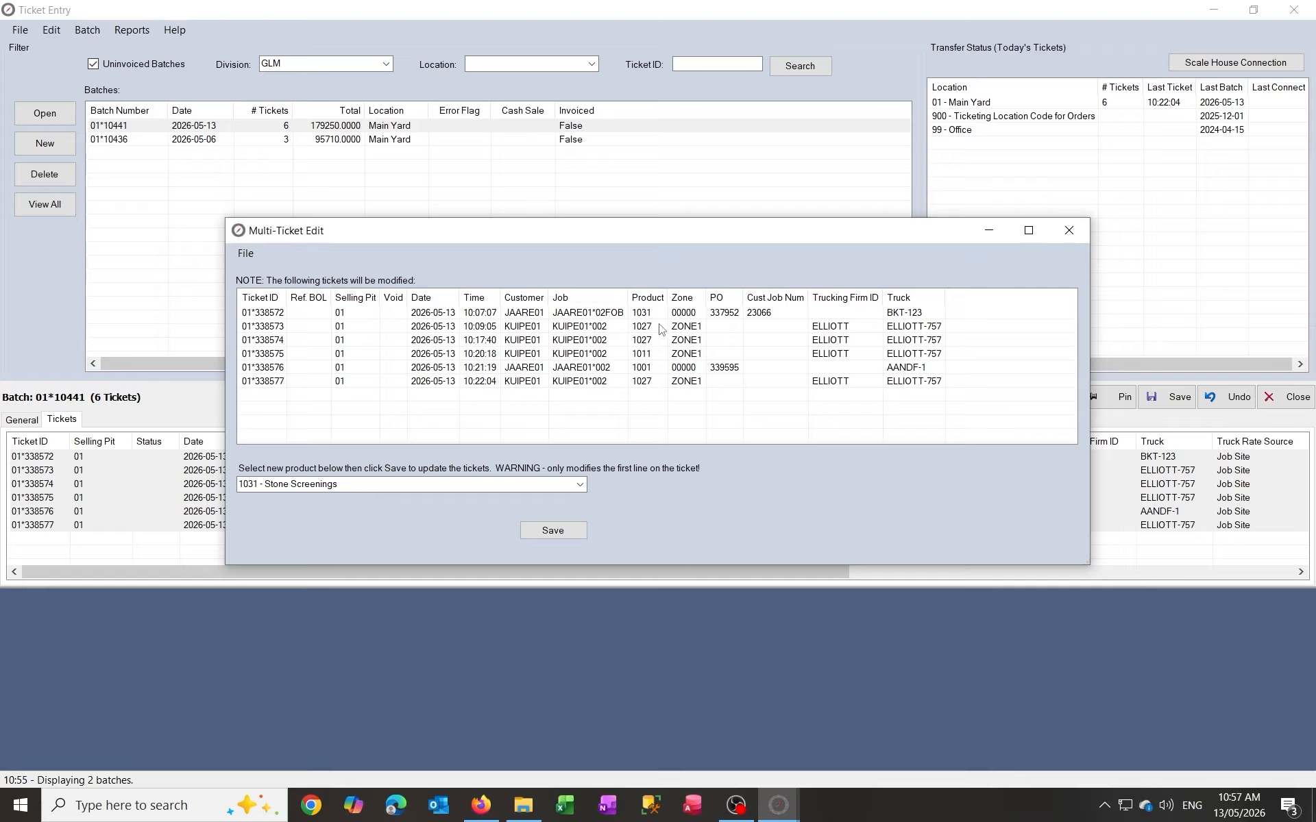
click(586, 487)
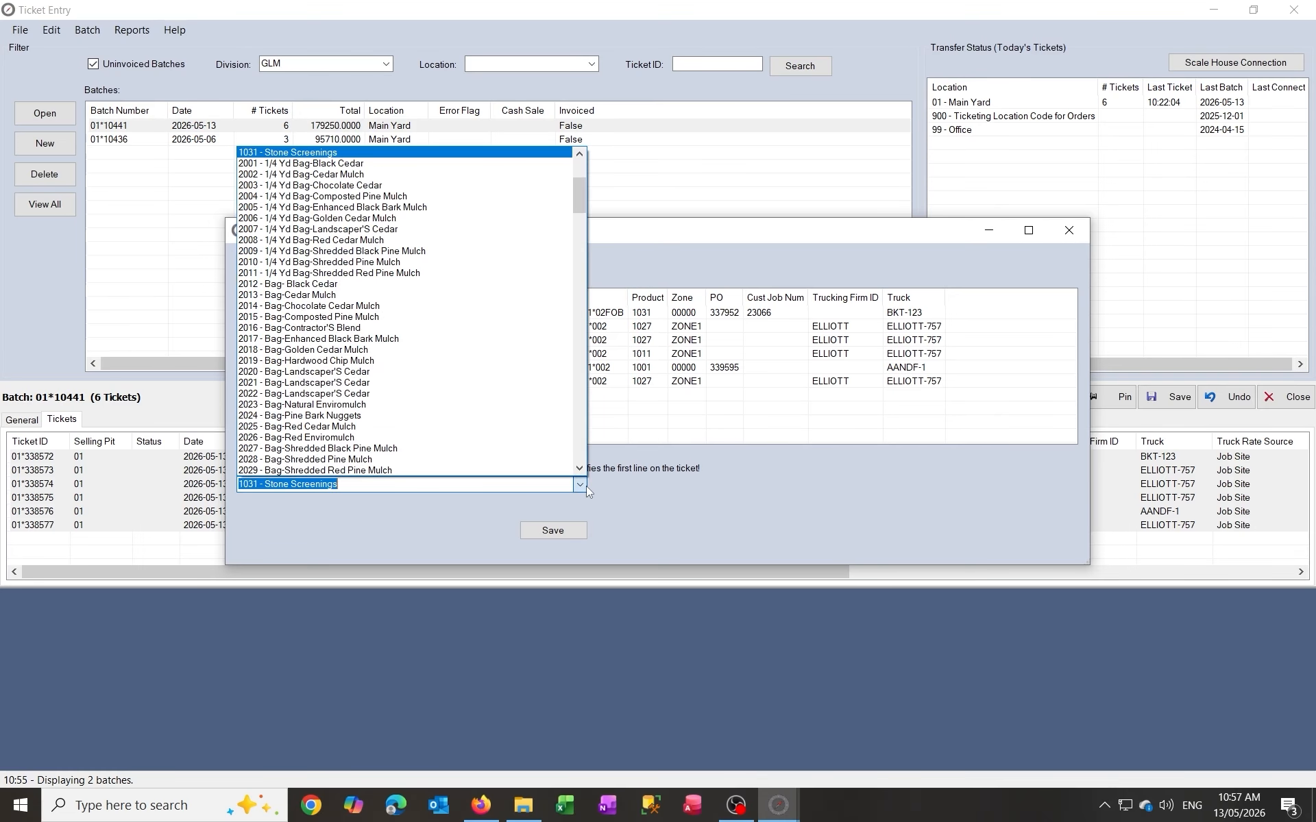
scroll(502, 391, down, 1)
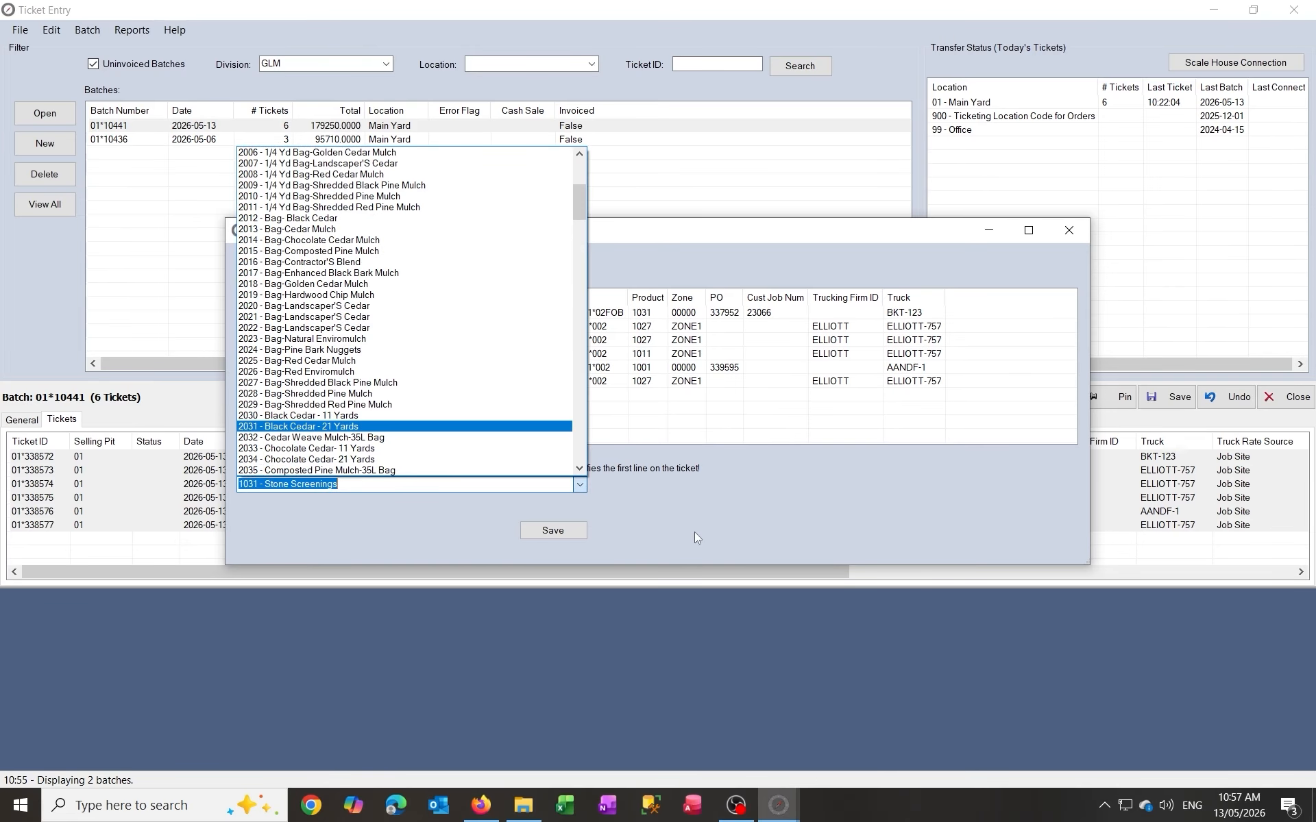
click(693, 532)
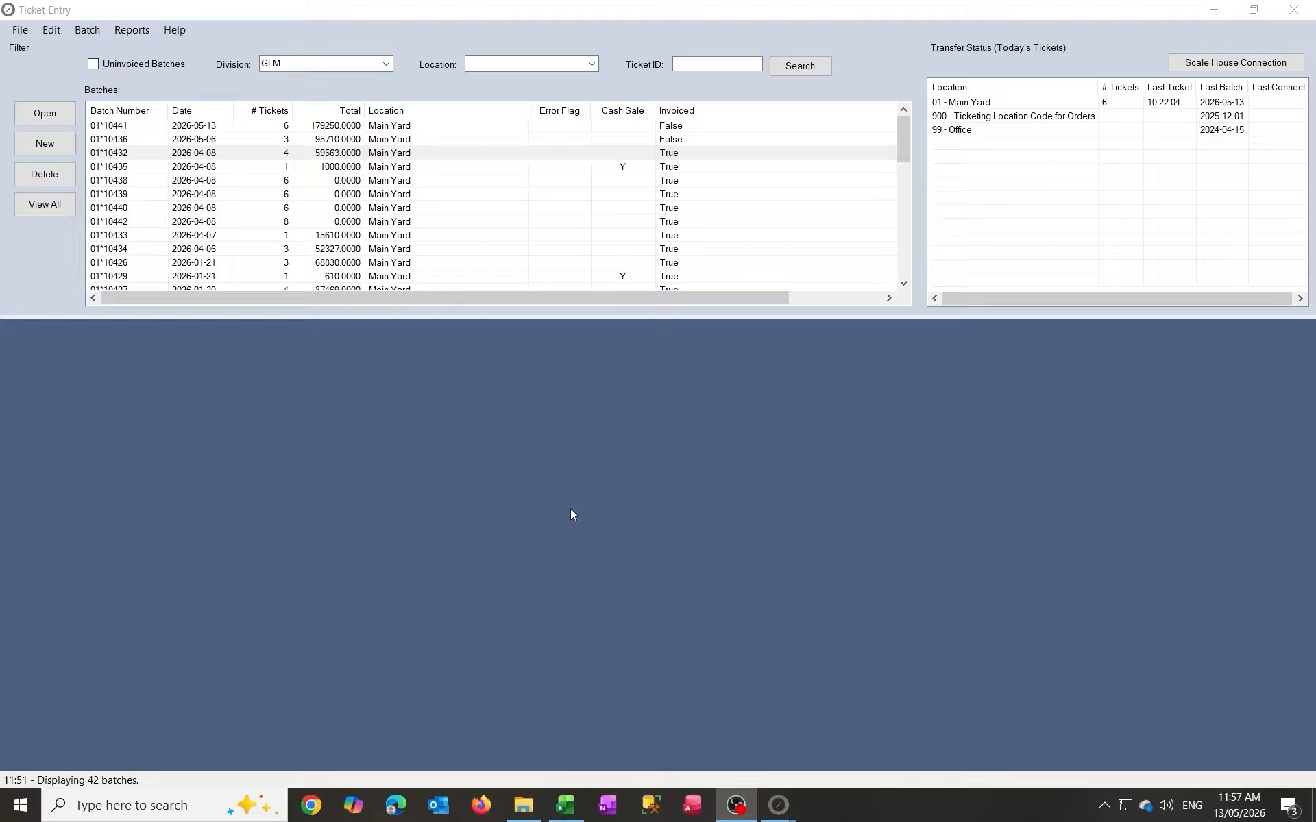
Step: Open the invoiced batch 01*10432 and reduce the height of its ticket list to fit the four tickets
click(442, 143)
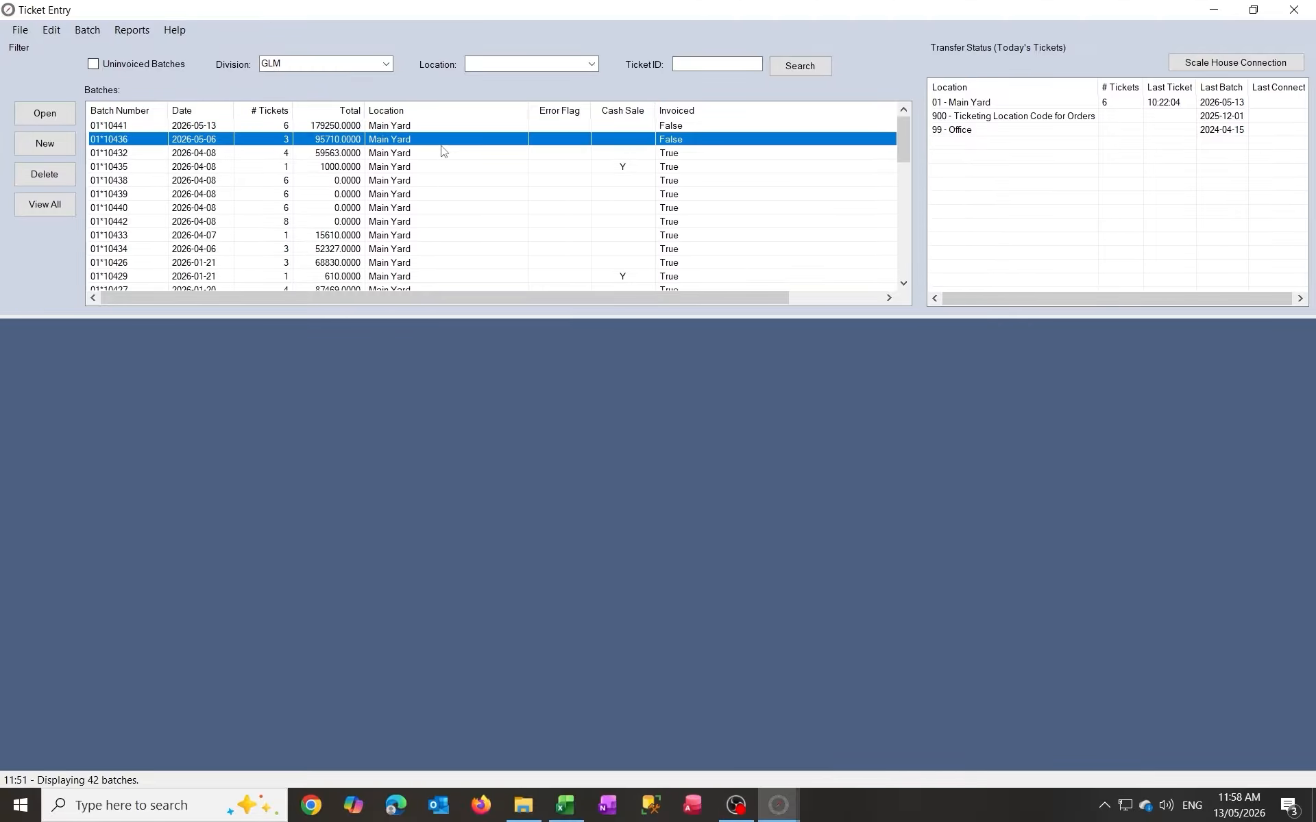
double_click(442, 156)
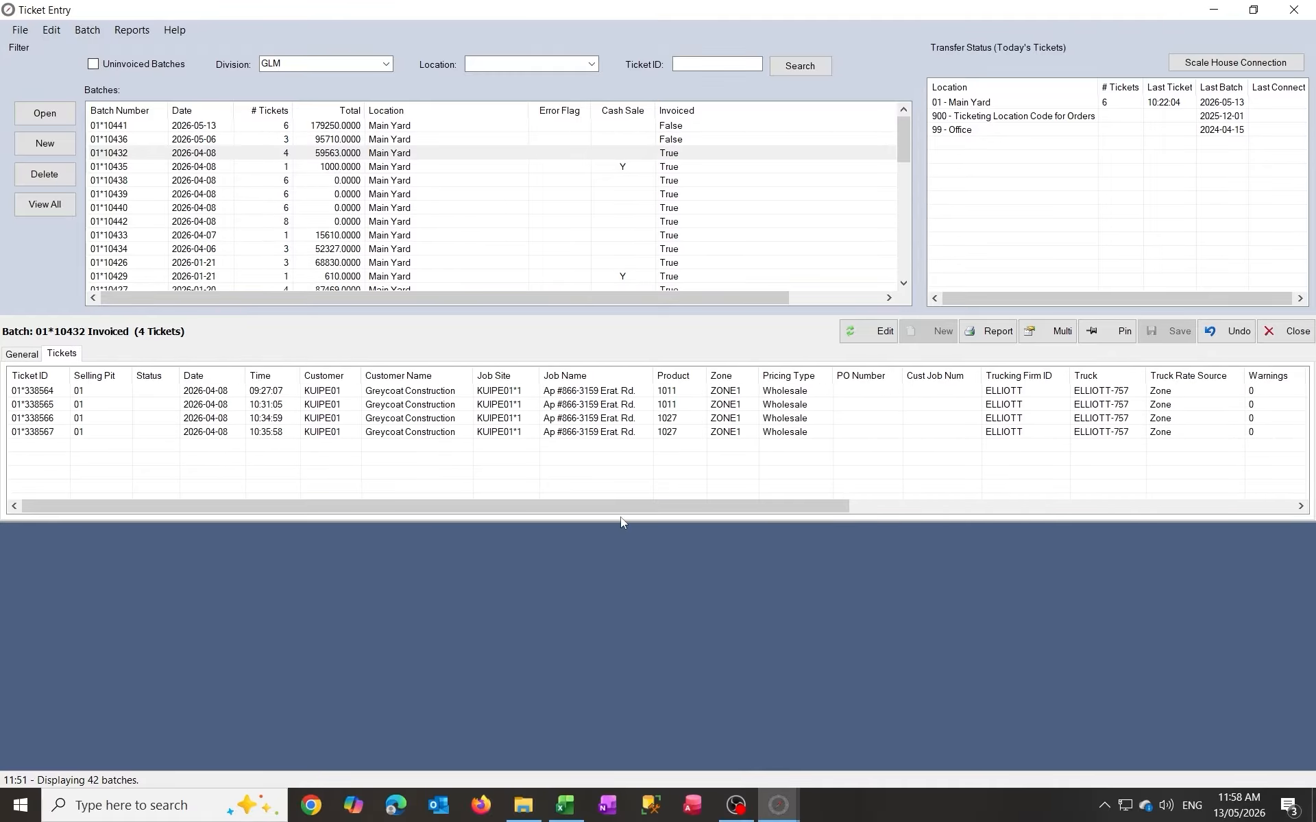
drag(622, 522, 627, 471)
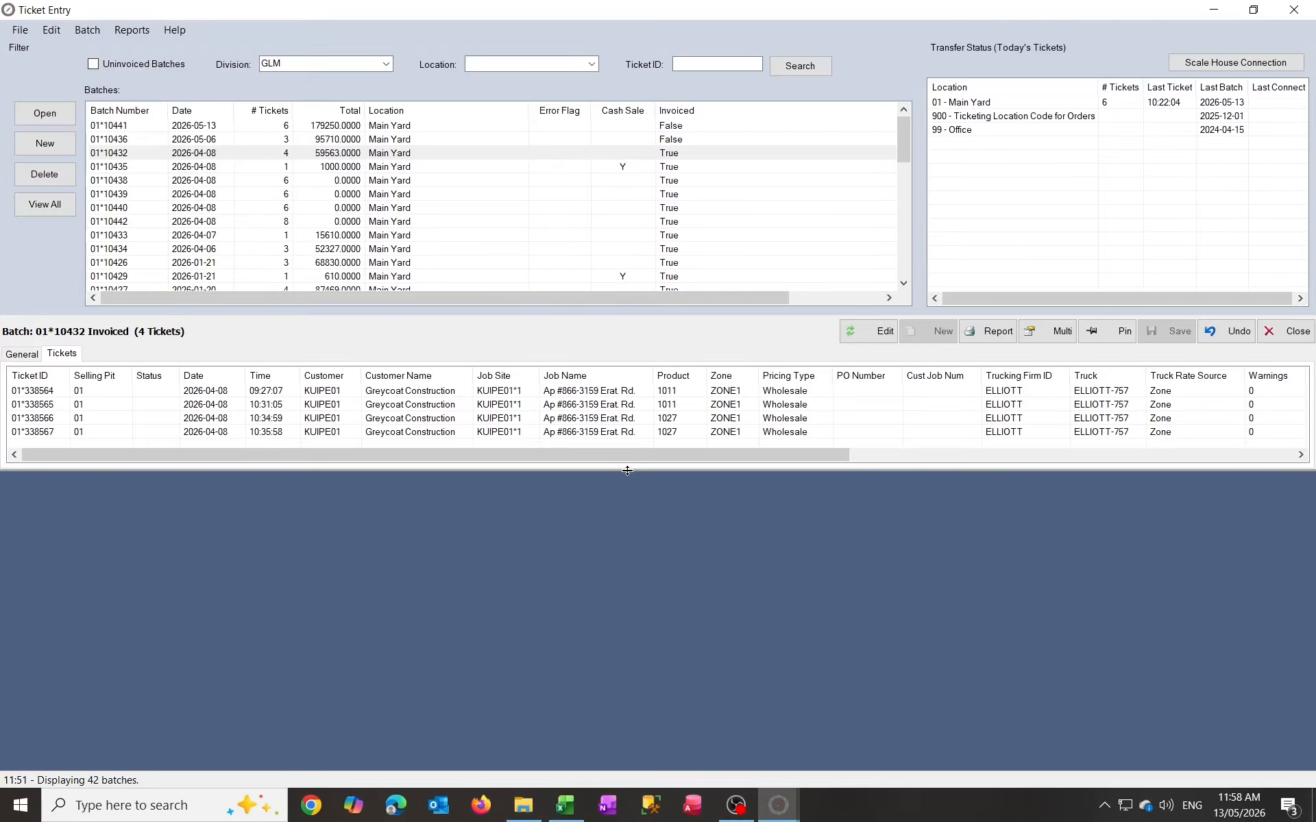
Step: Start a reprice/net change on all four tickets of the invoiced batch, agreeing to create net changes so the tickets can be modified
click(551, 392)
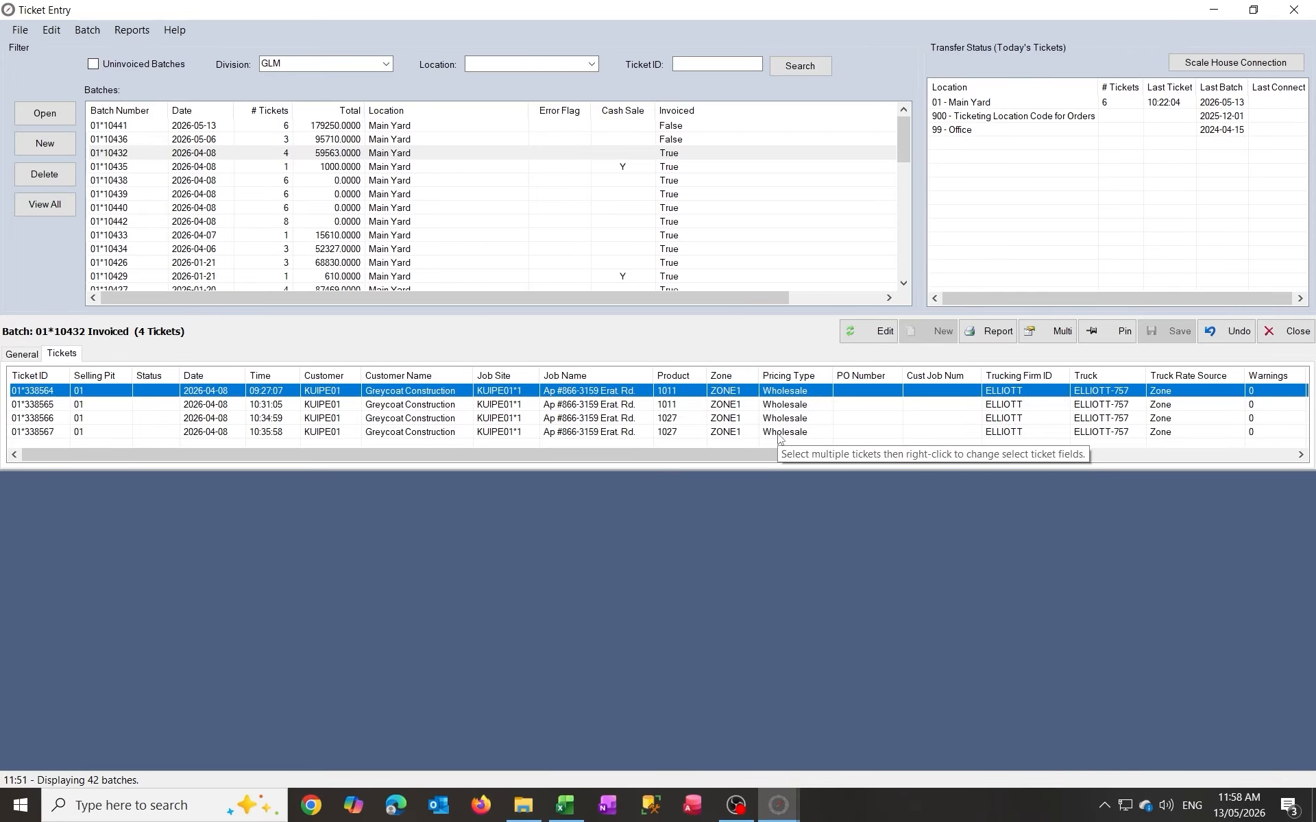
shift+click(519, 432)
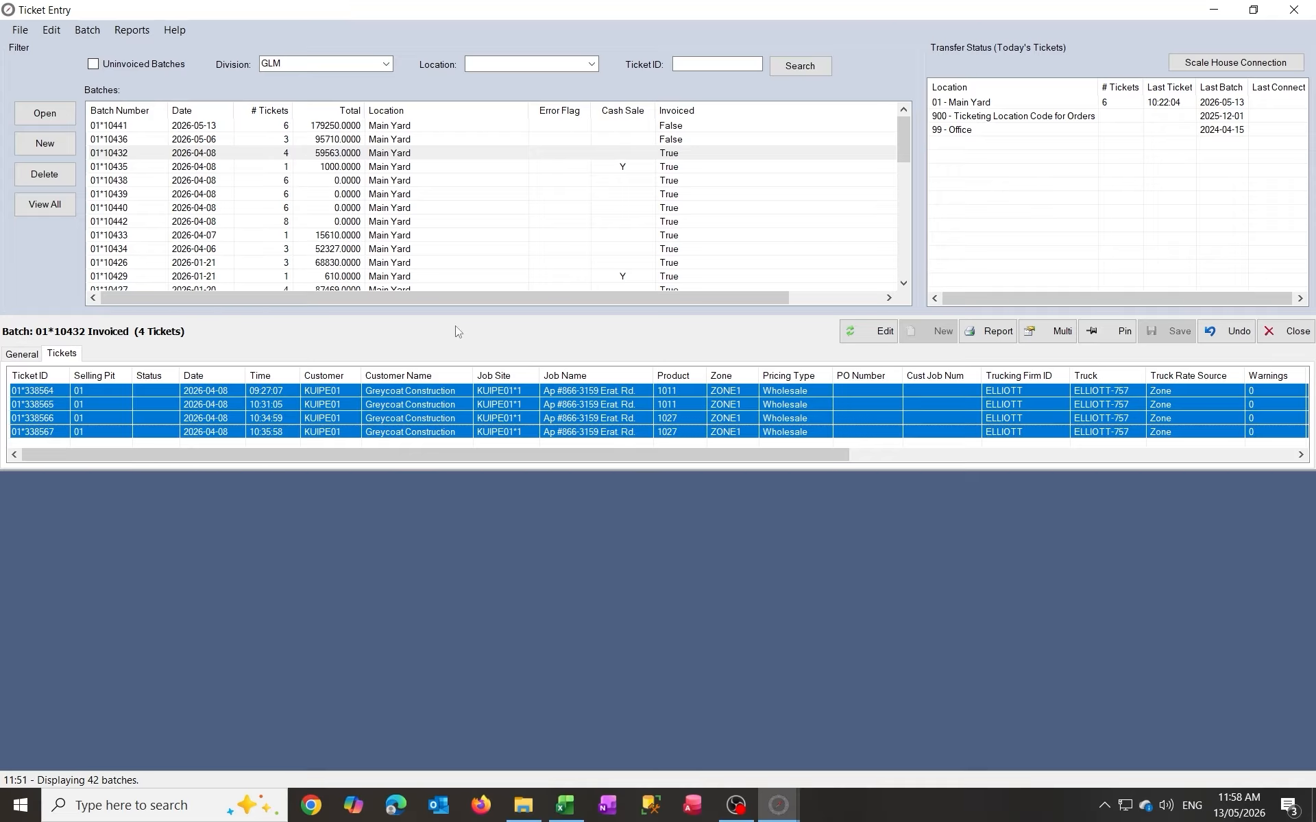
right_click(655, 410)
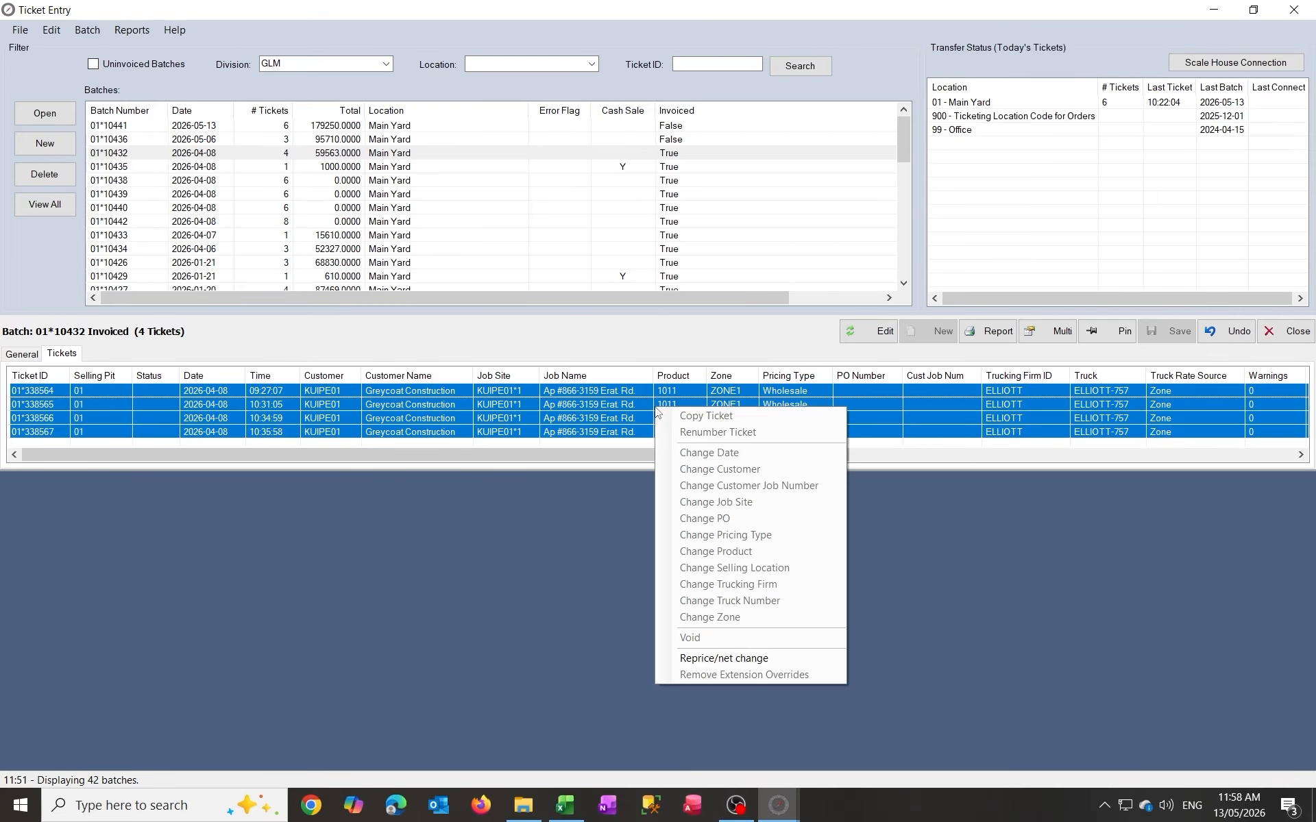
click(736, 662)
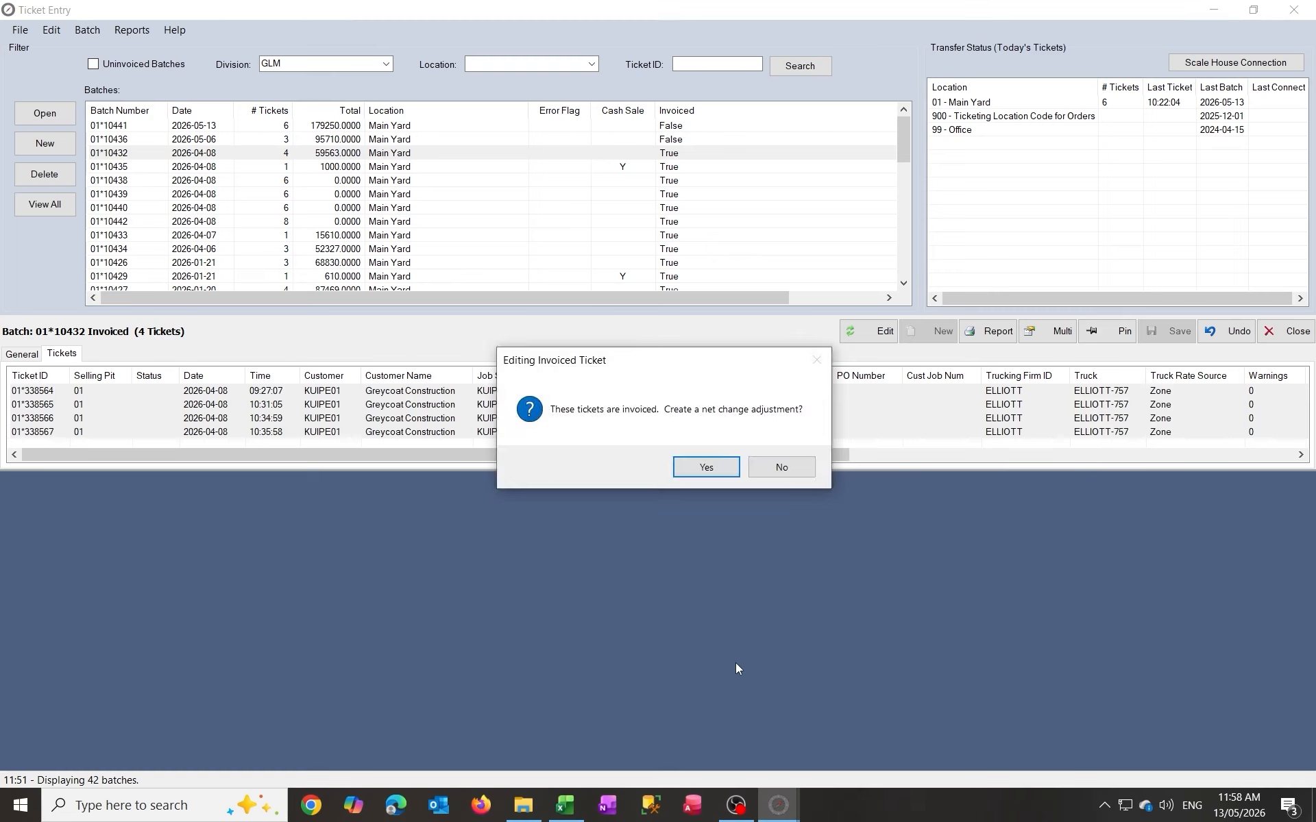
click(704, 467)
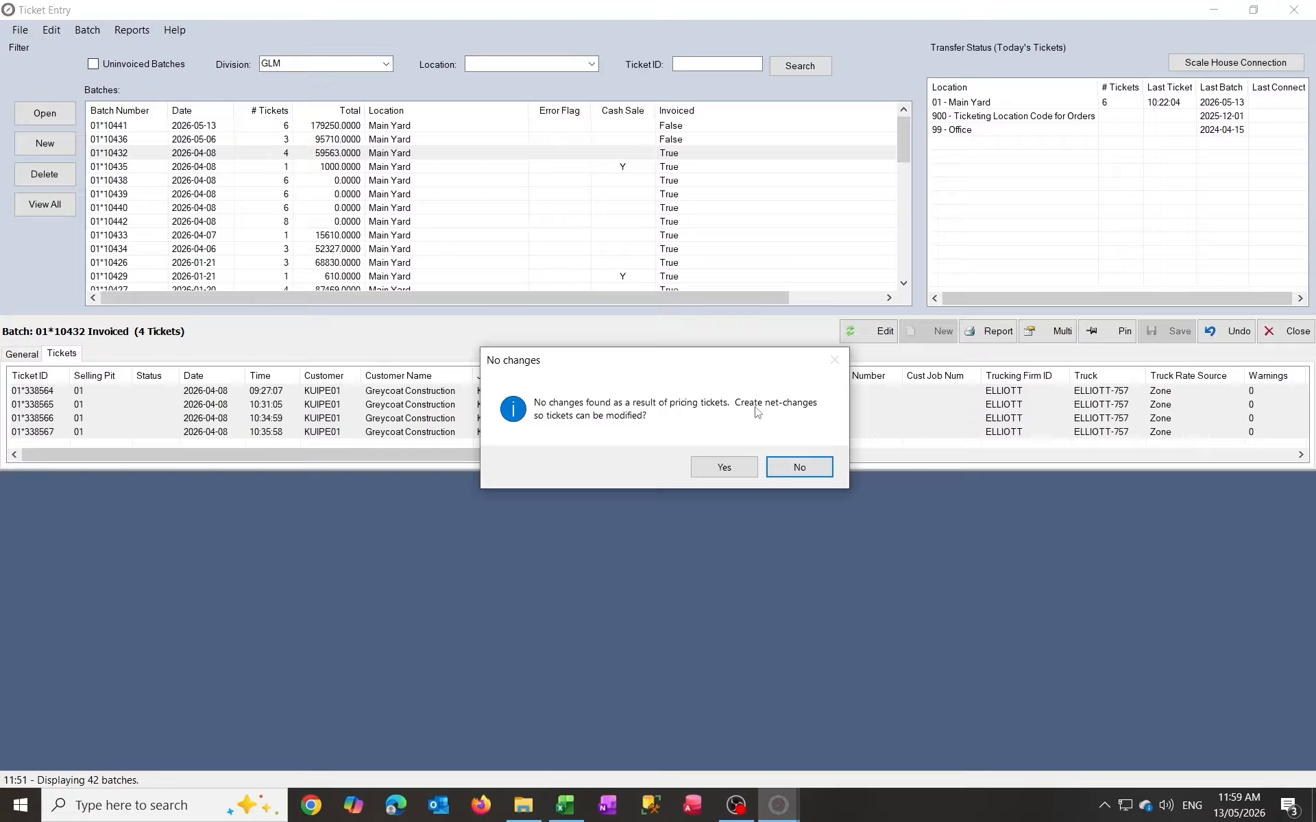
click(724, 468)
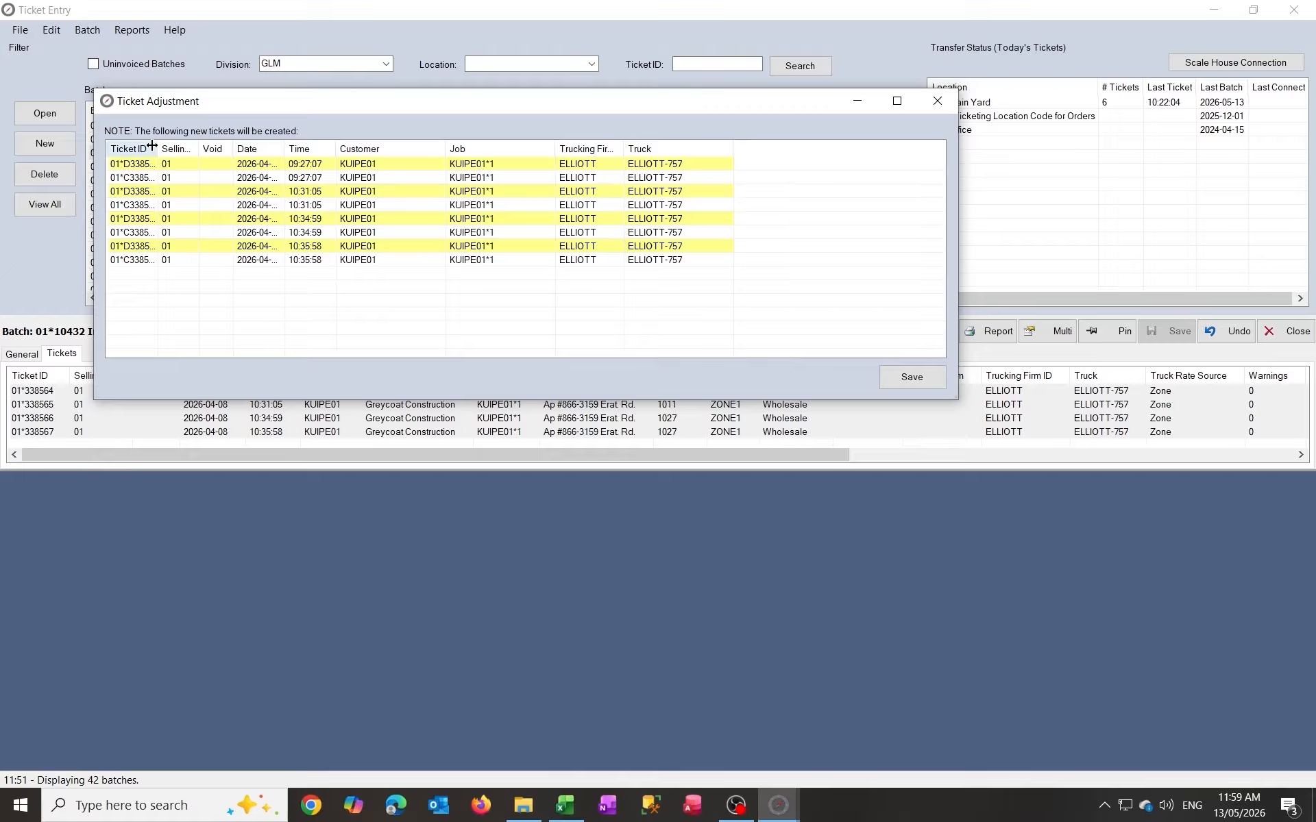
Step: Widen the Ticket ID and Date columns of the ticket adjustment preview, and save the new adjustment tickets
drag(151, 145, 227, 146)
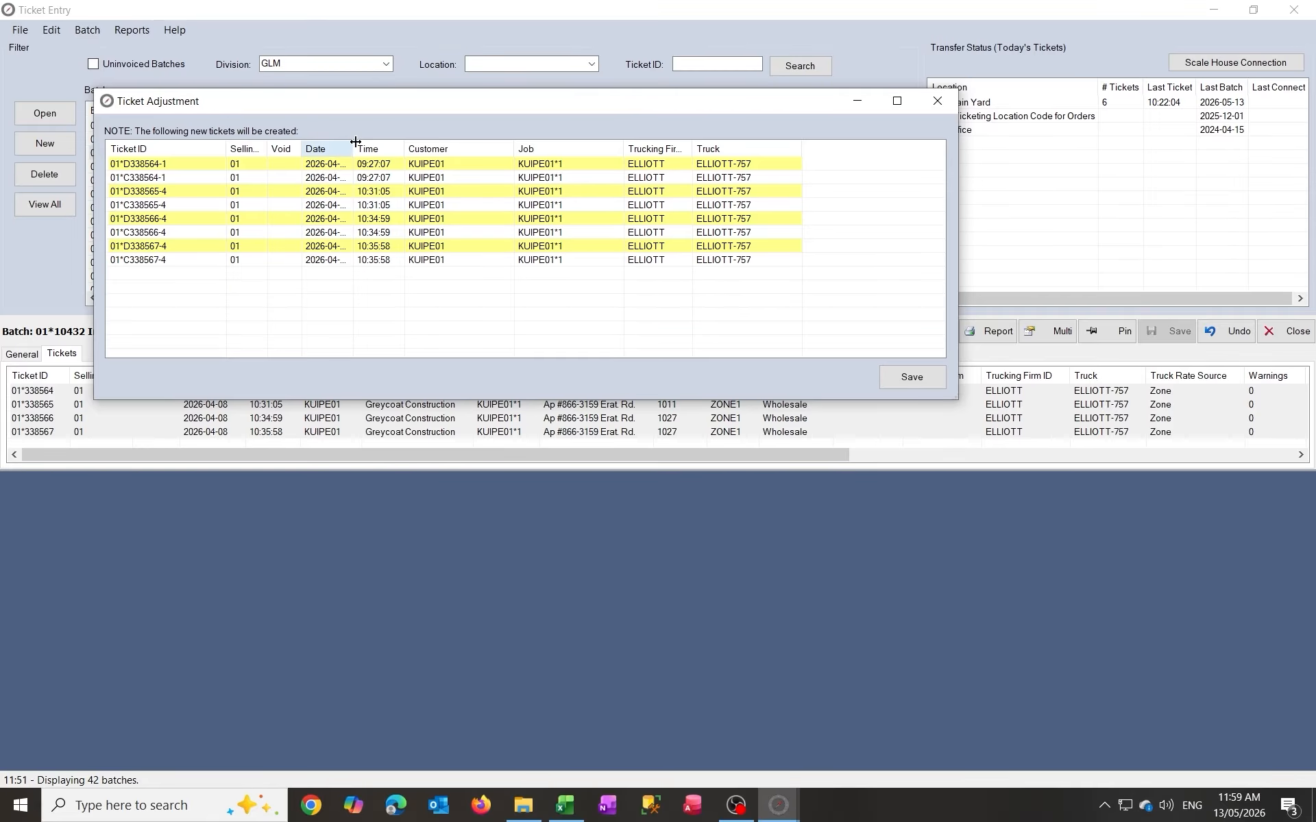
drag(352, 145, 383, 145)
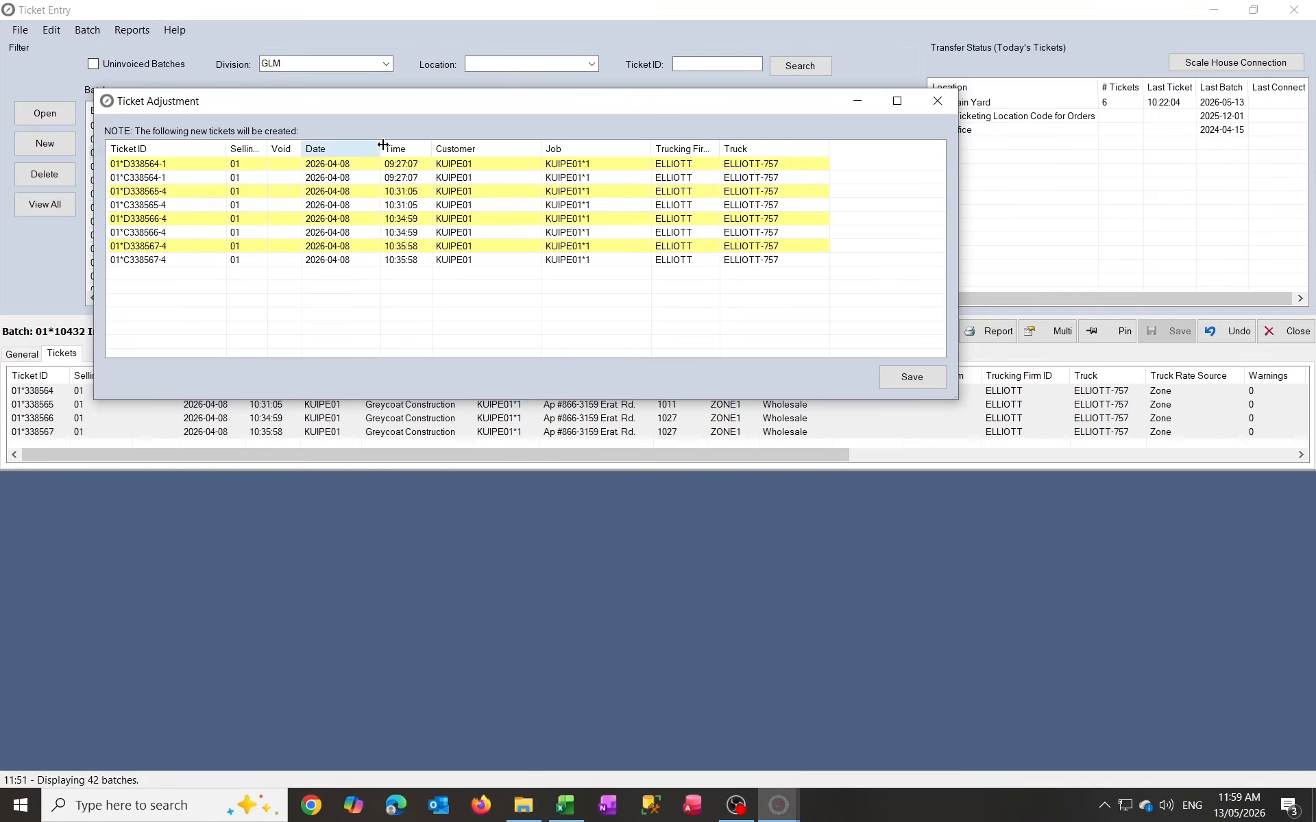
click(911, 376)
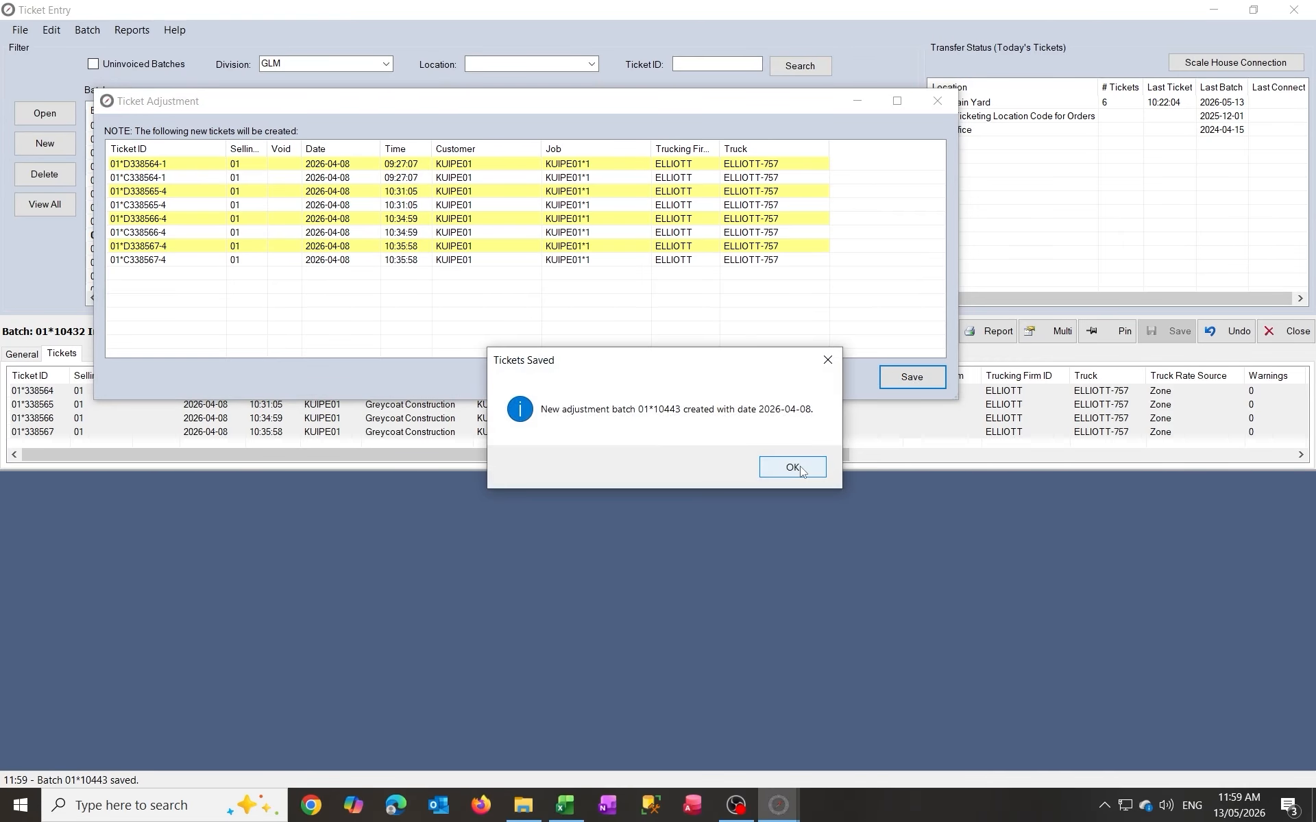
click(804, 467)
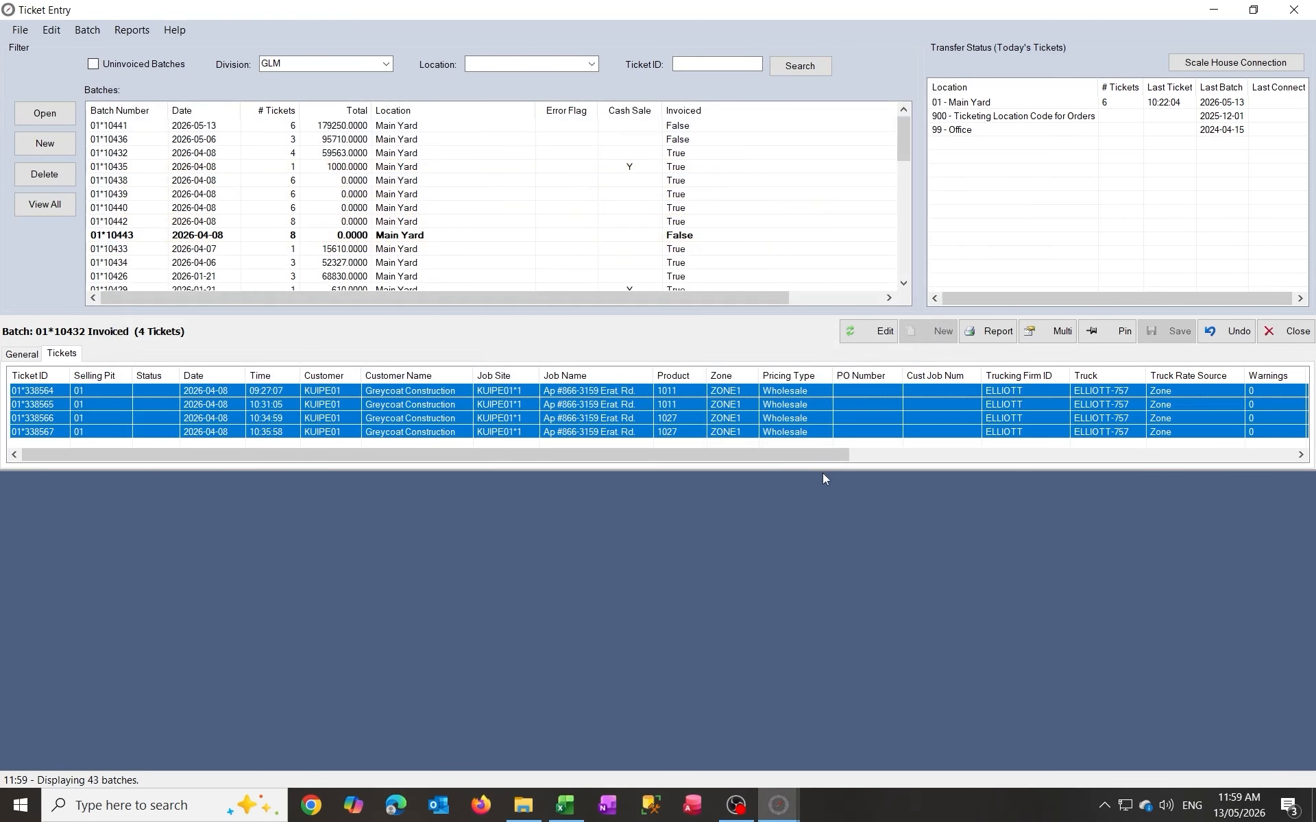
Step: Open the new adjustment batch 01*10443 and enlarge its ticket list to show all eight tickets
drag(823, 471, 823, 497)
double_click(398, 235)
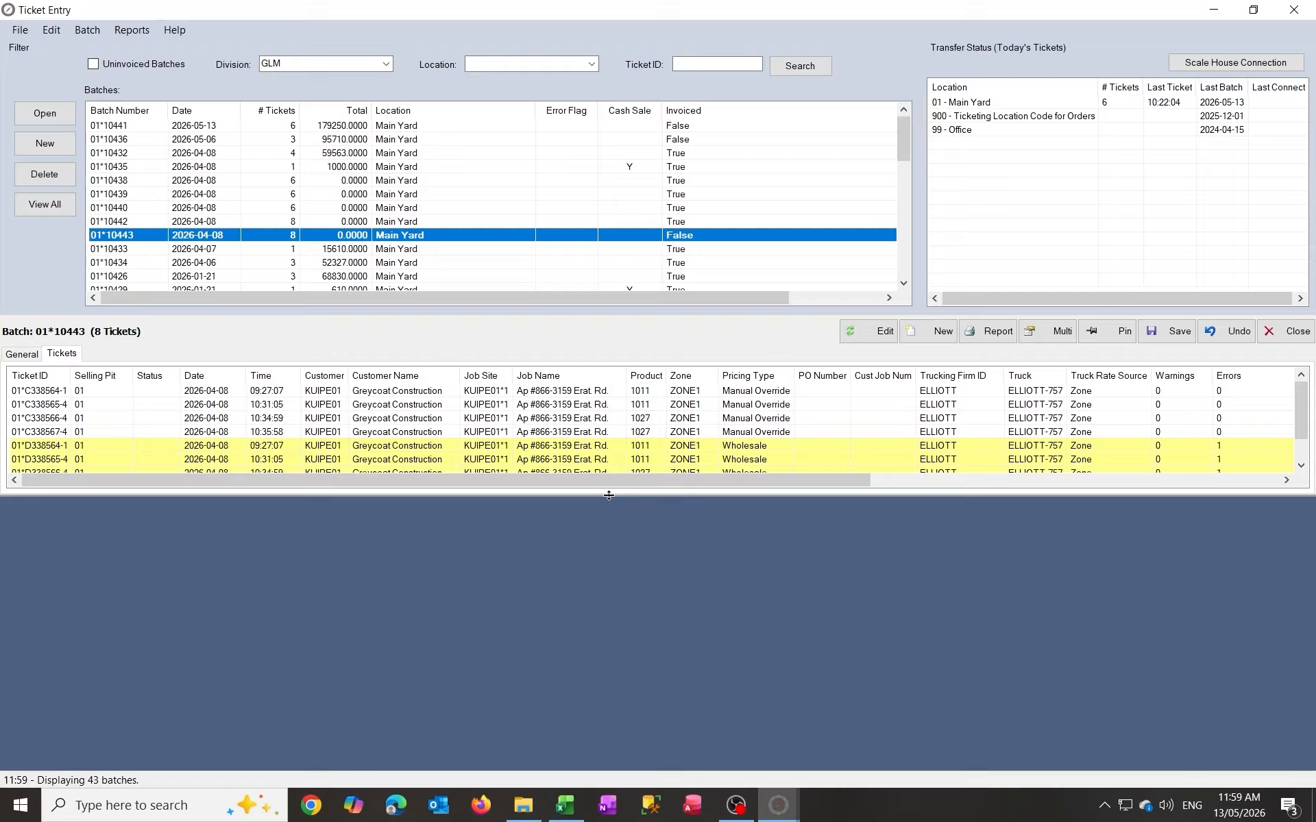
drag(608, 496, 602, 588)
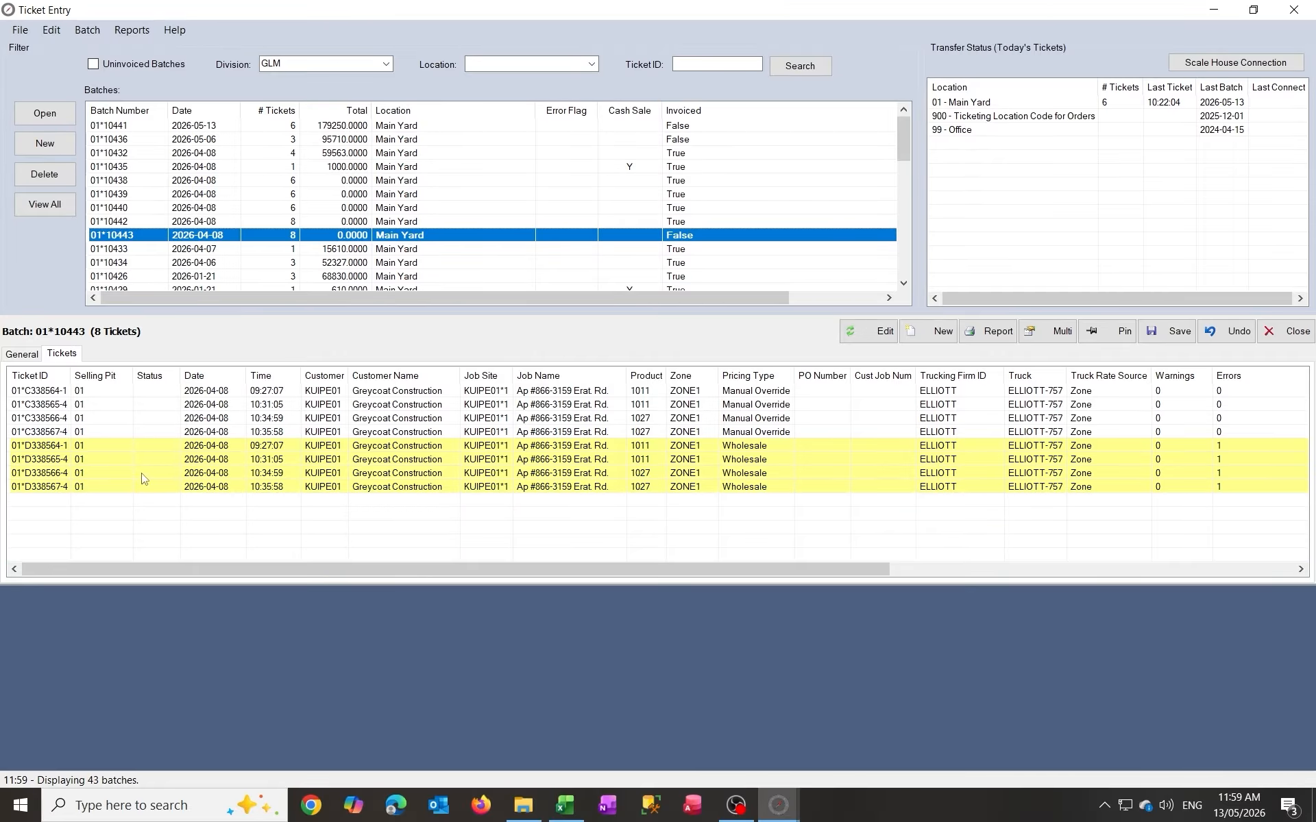
Step: Examine the product lines of credit ticket 01*C338564-1, including its quantity and extensions, and close the ticket
click(30, 392)
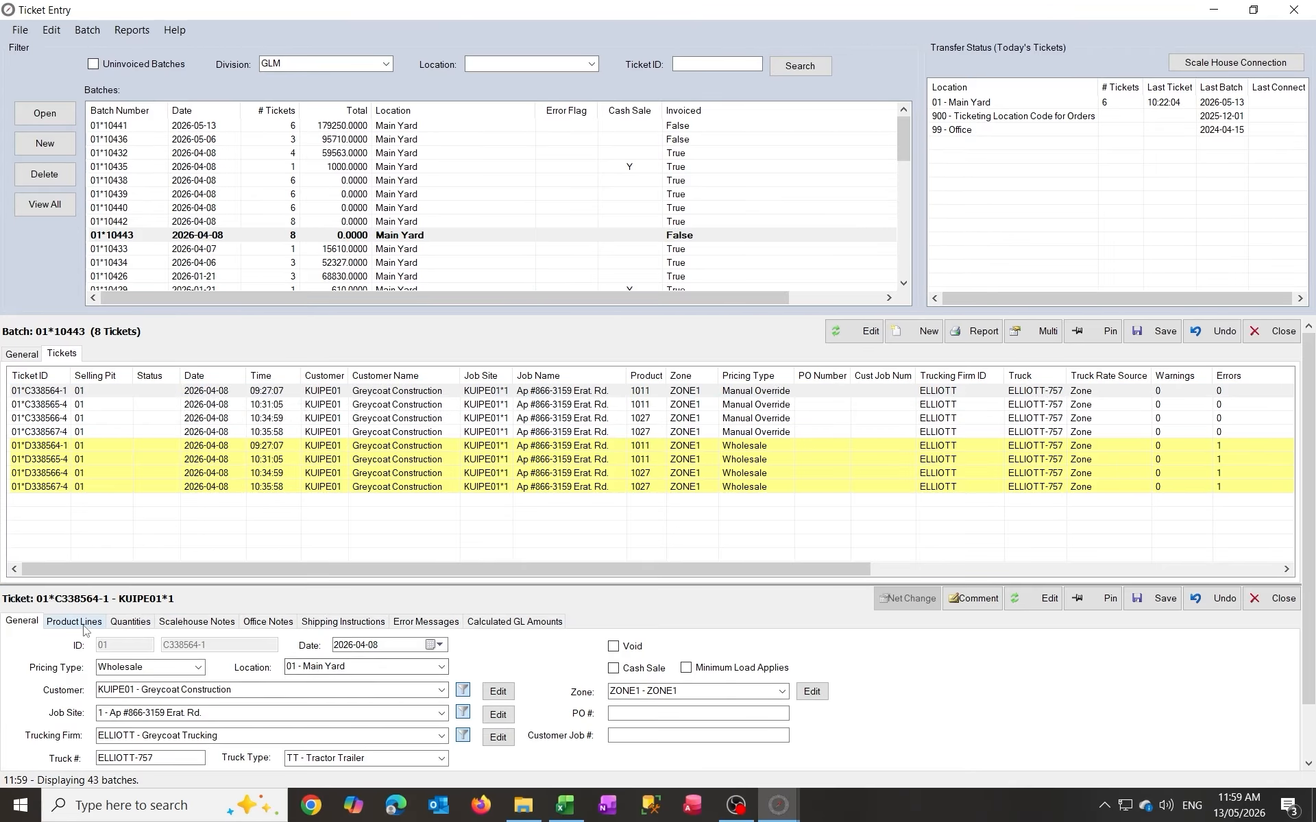
click(83, 626)
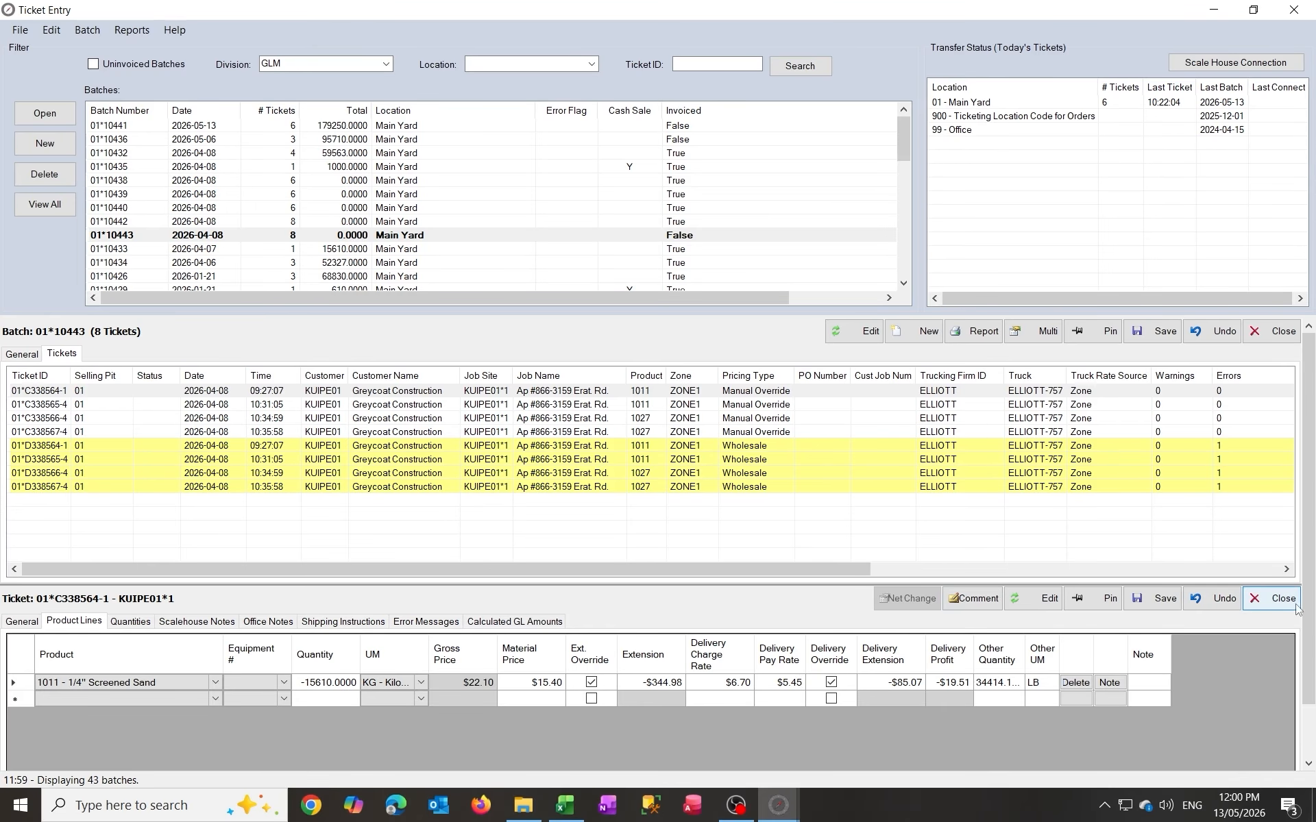
click(1273, 598)
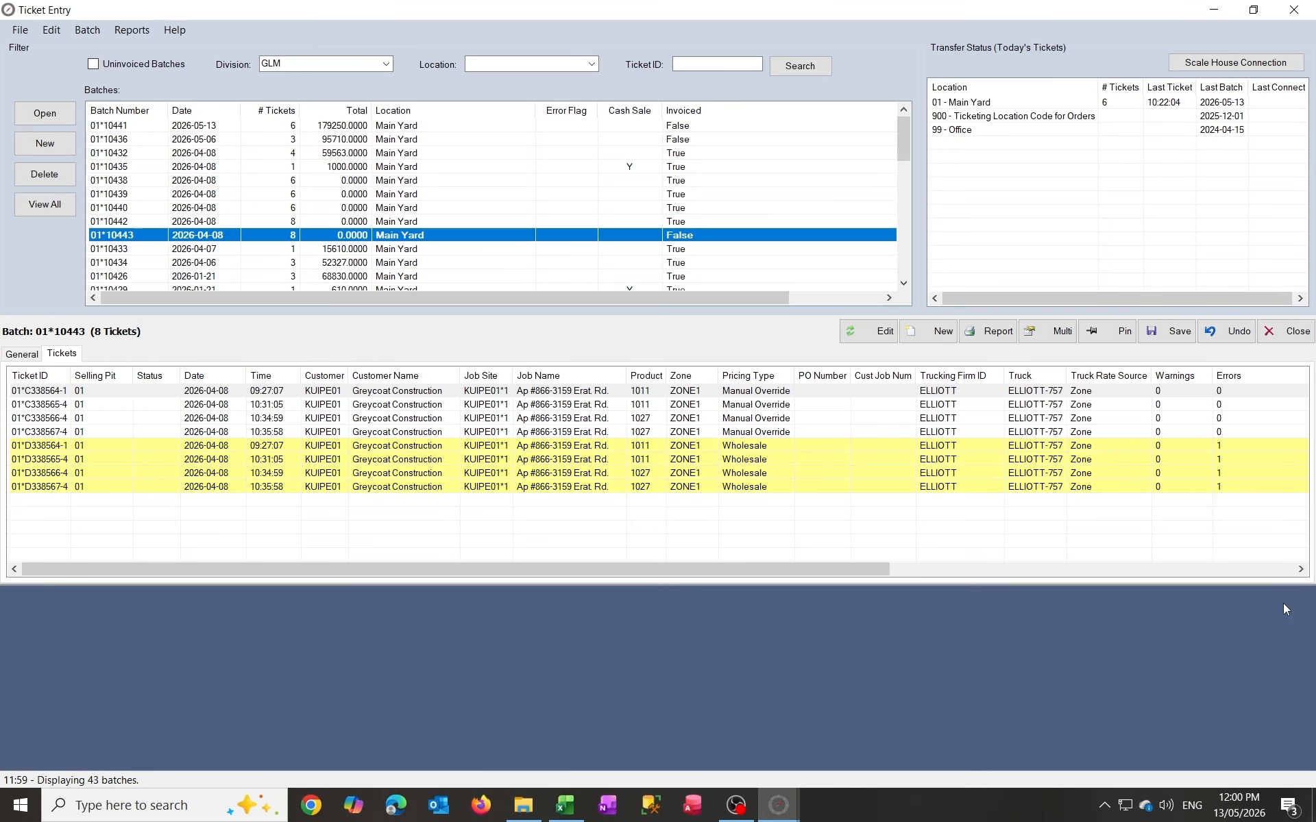
Step: Change the pricing type of the four highlighted debit tickets in batch 01*10443 to Special and save the update
click(315, 447)
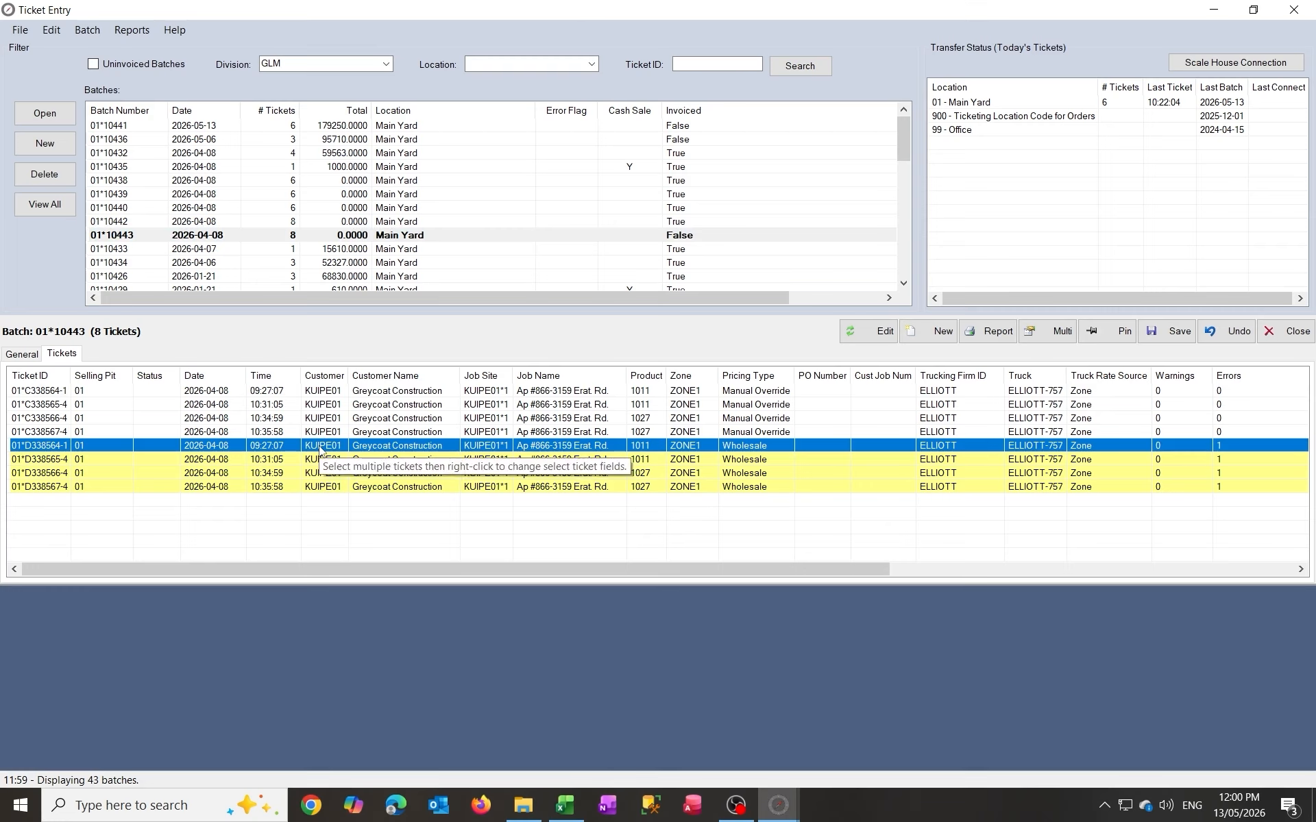
shift+click(334, 486)
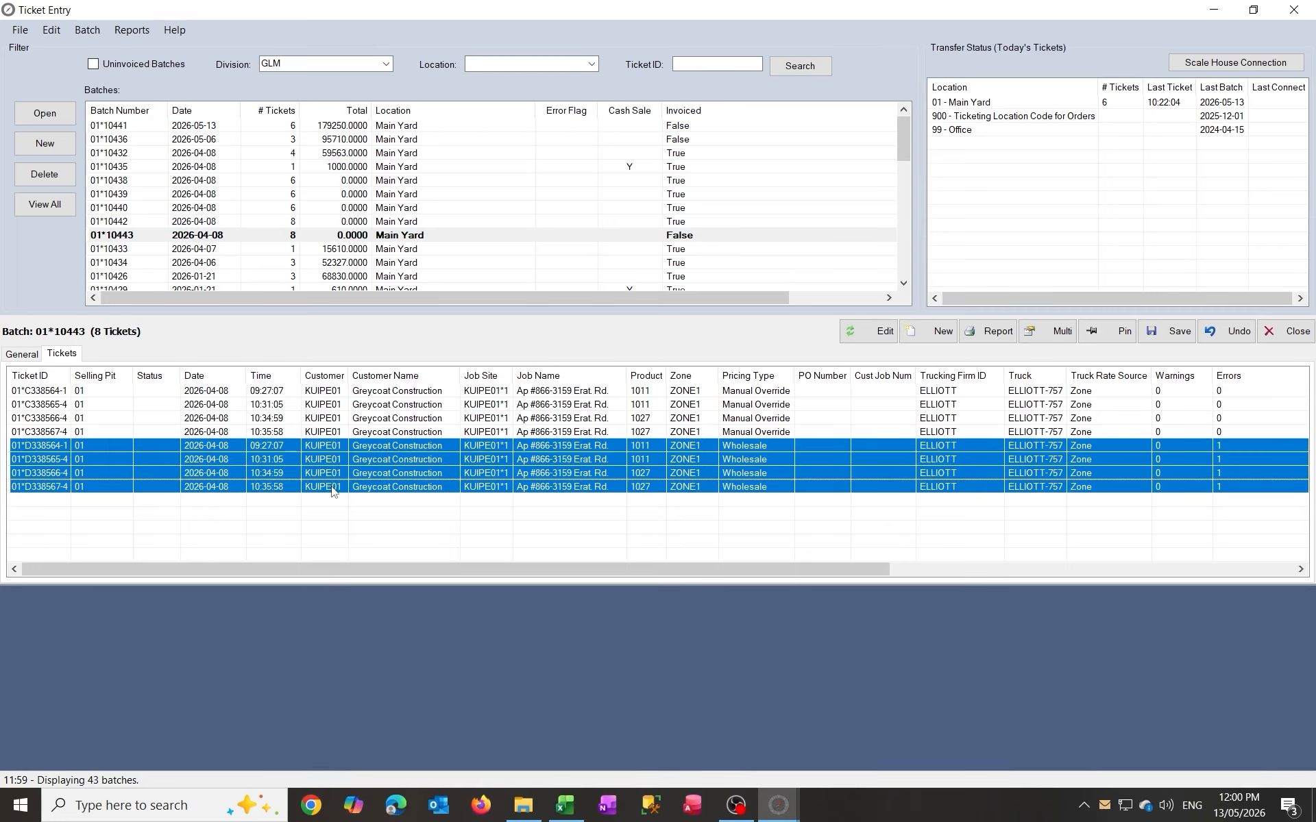
right_click(418, 469)
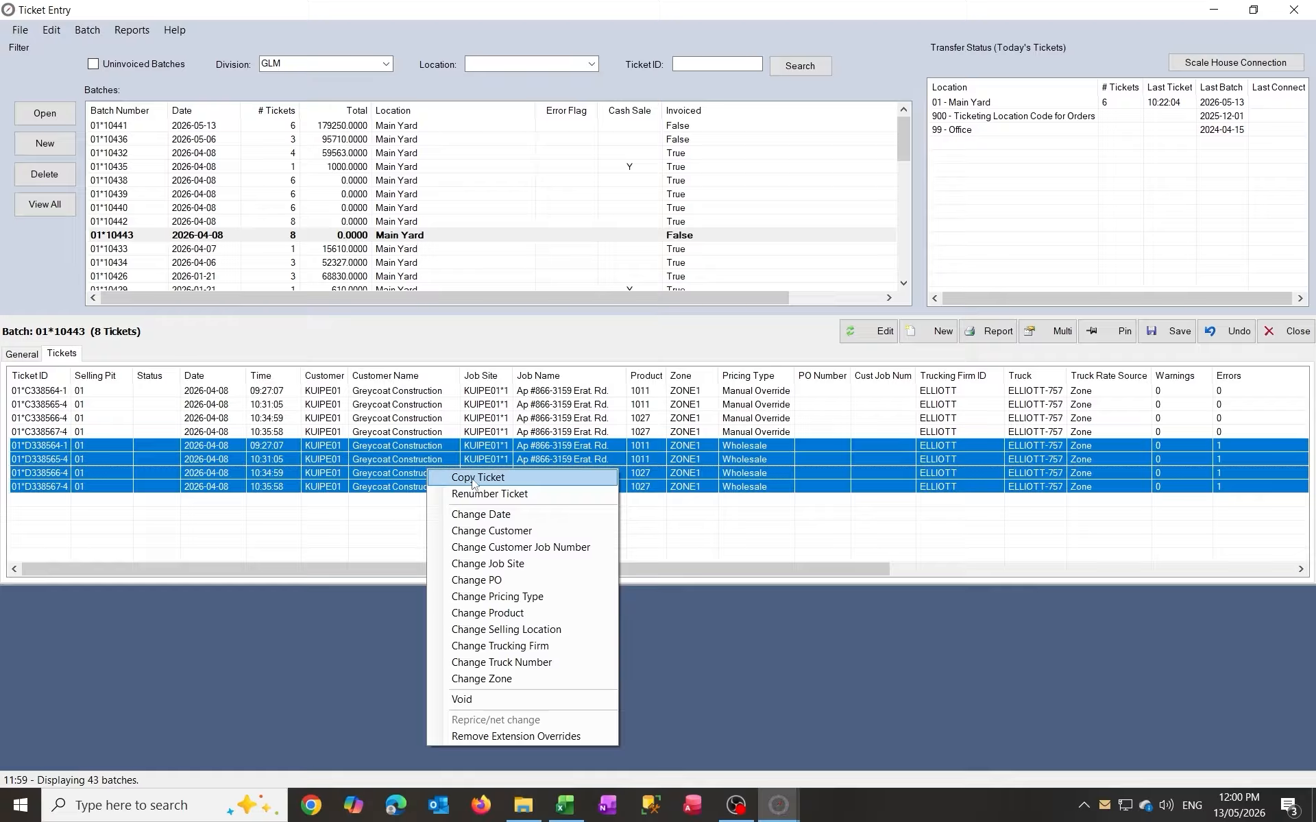
click(526, 600)
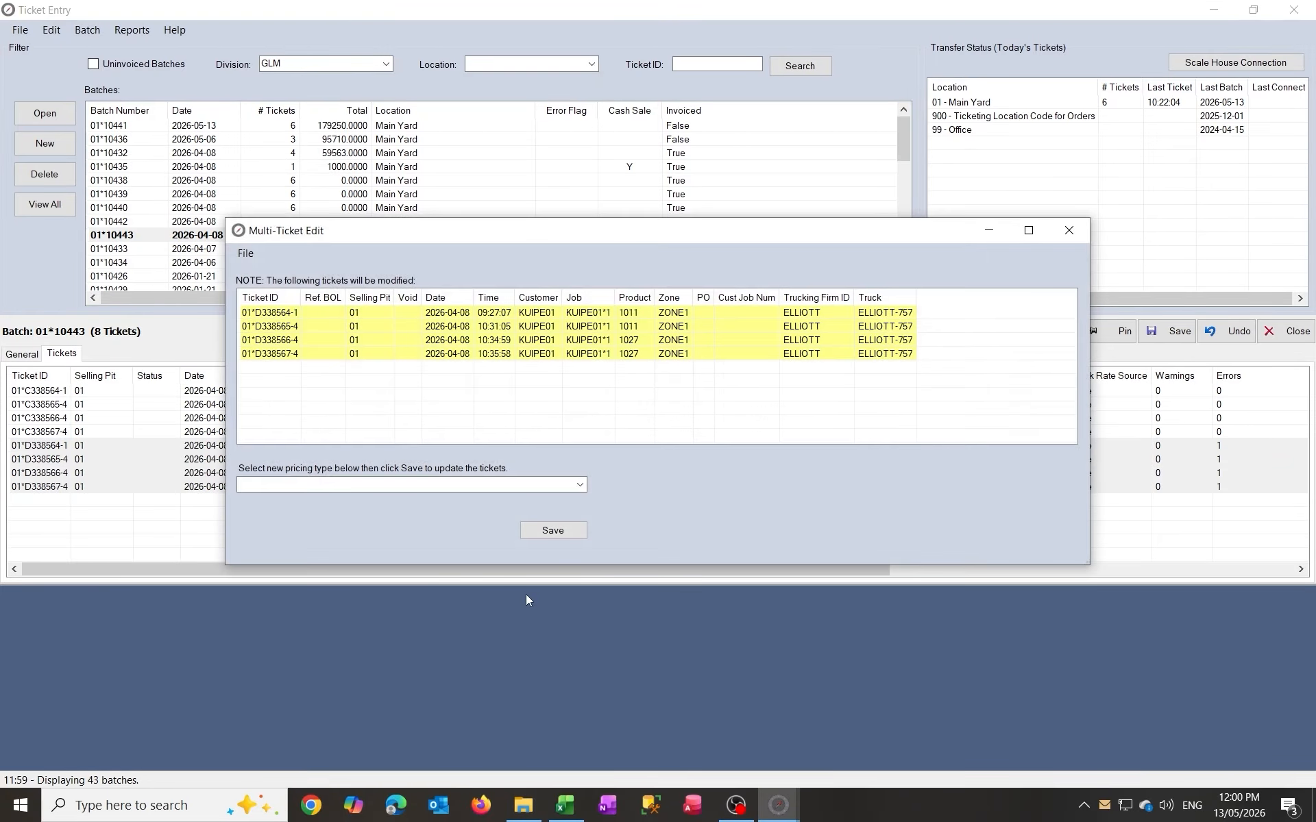
click(580, 484)
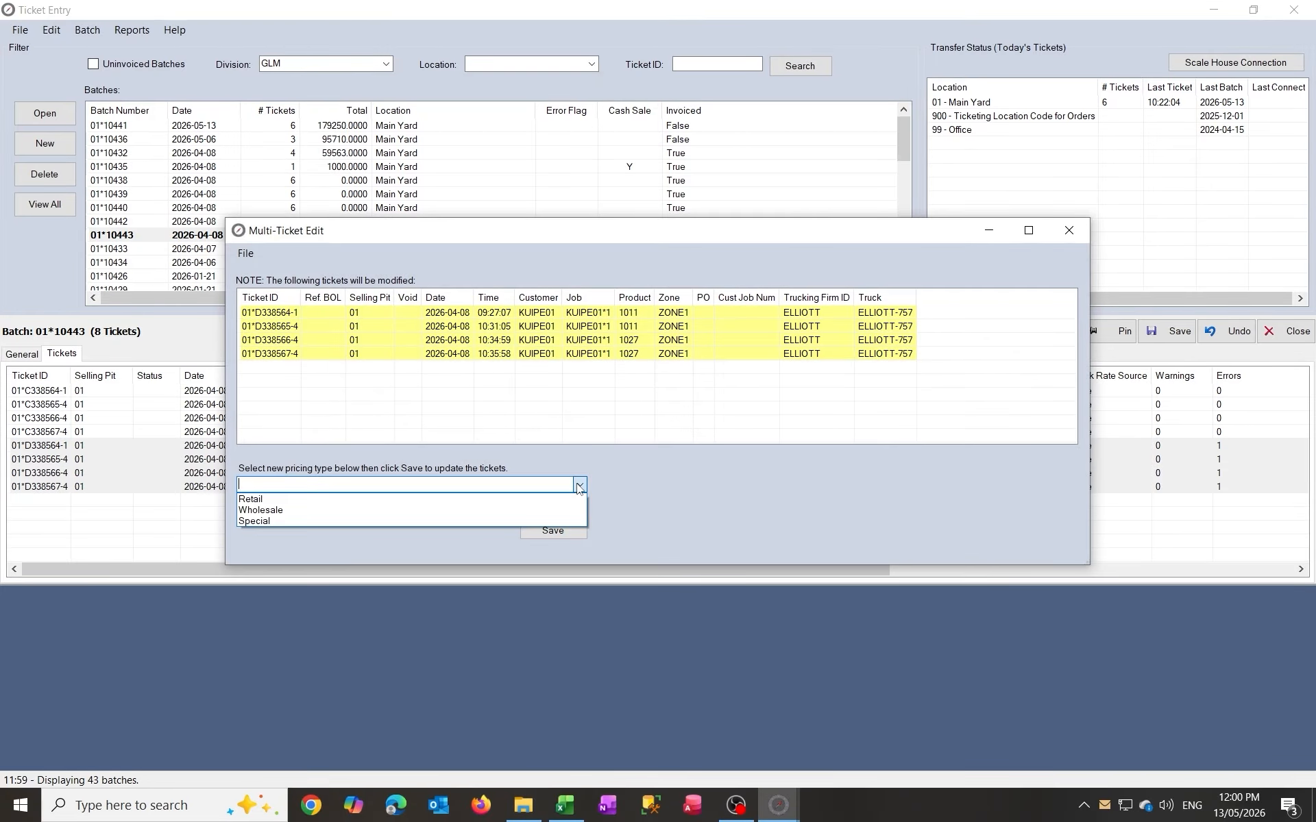
click(507, 520)
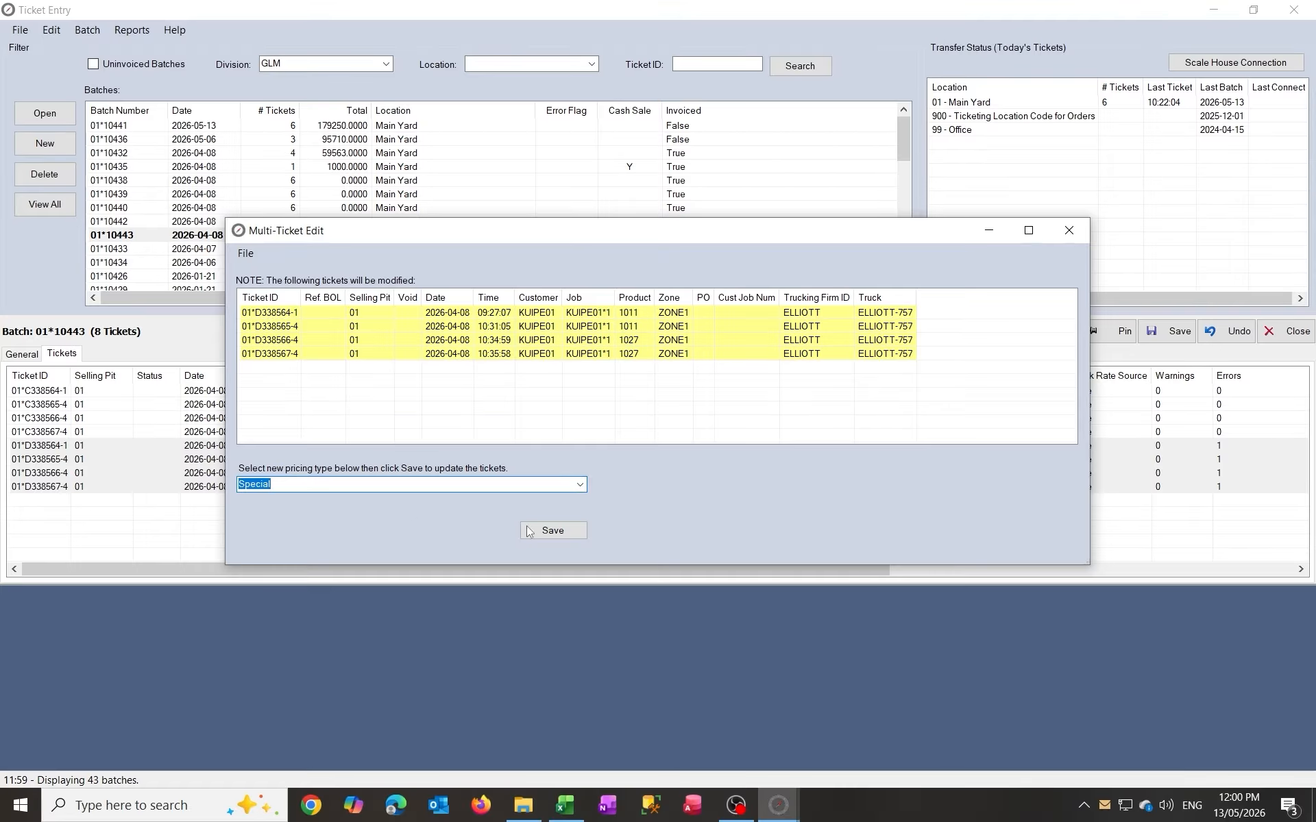
click(554, 531)
click(668, 466)
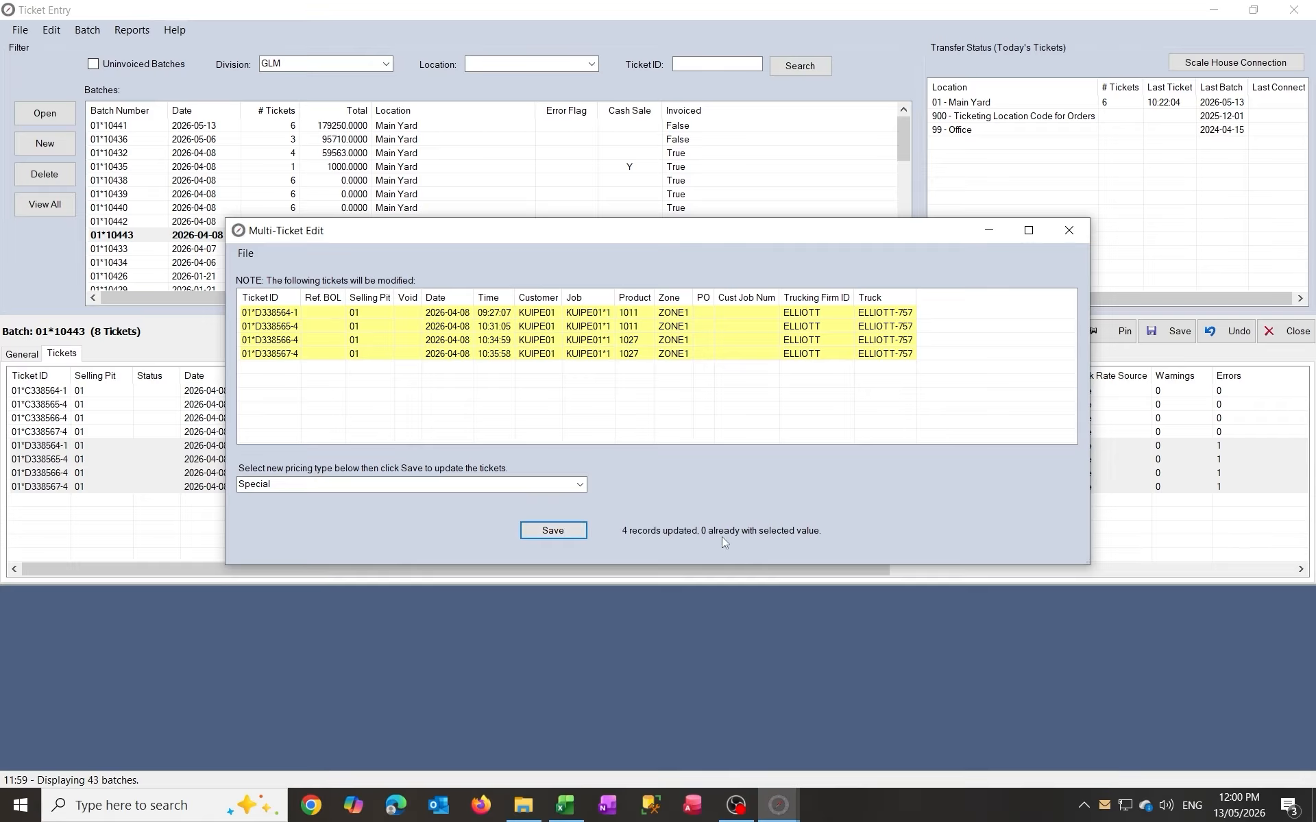
click(1077, 232)
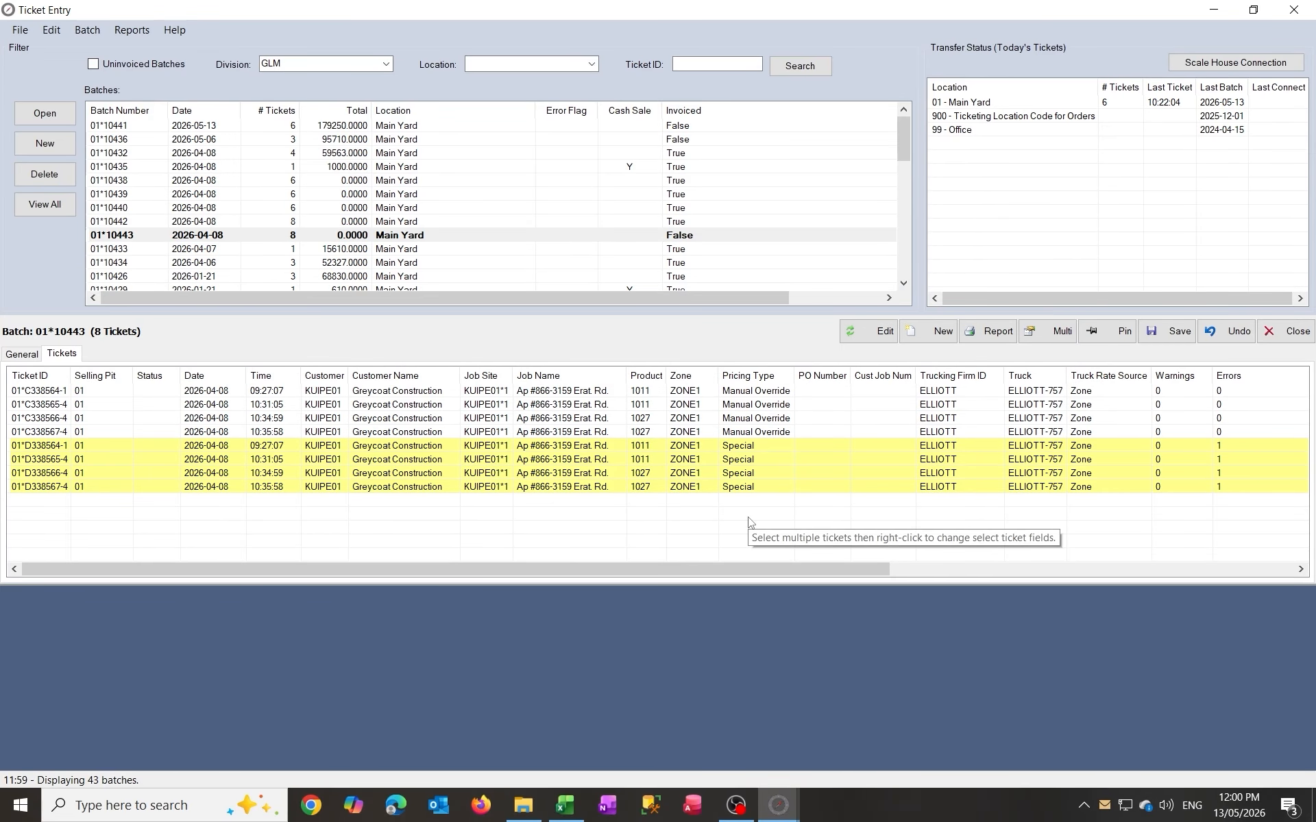
Step: Run the batch edit on batch 01*10443 to reprocess its tickets, and reduce the height of the ticket list
click(872, 330)
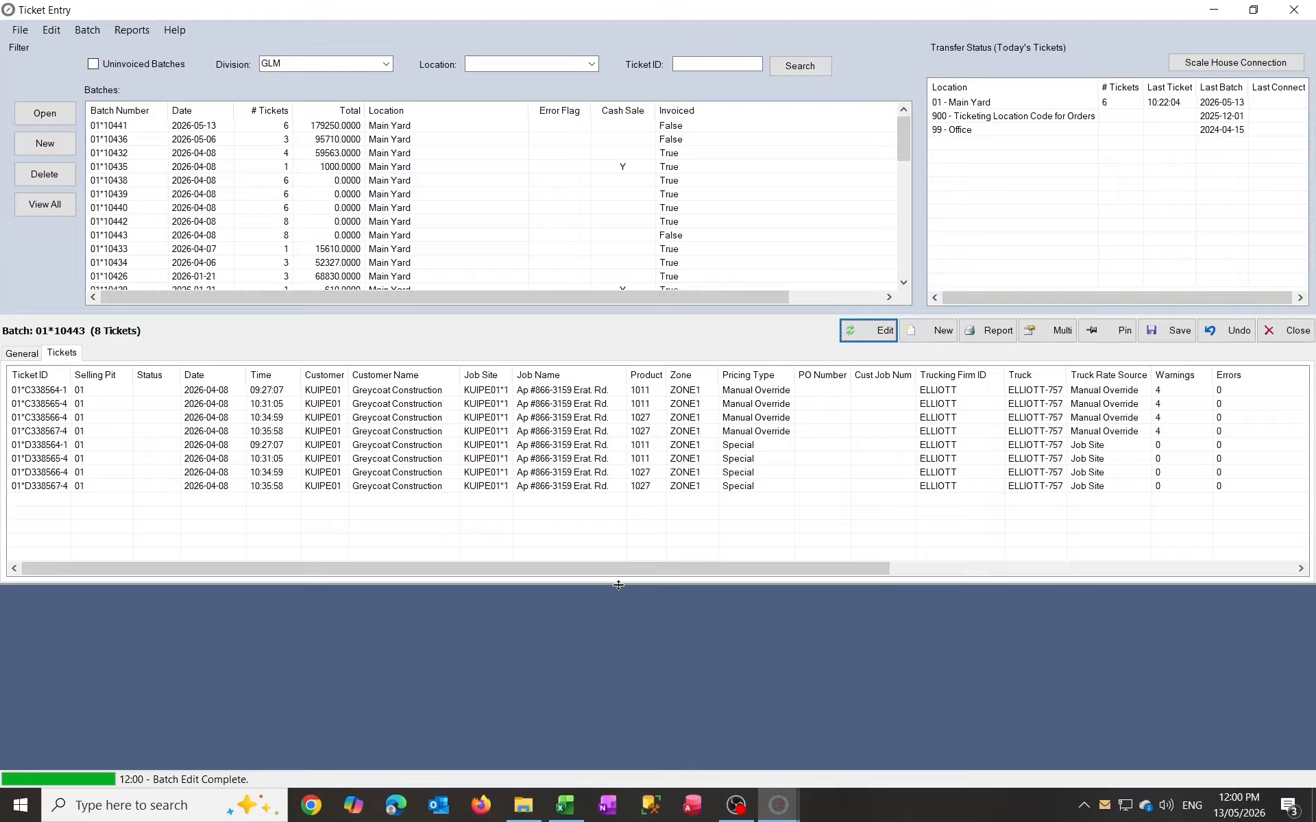
drag(629, 583, 631, 526)
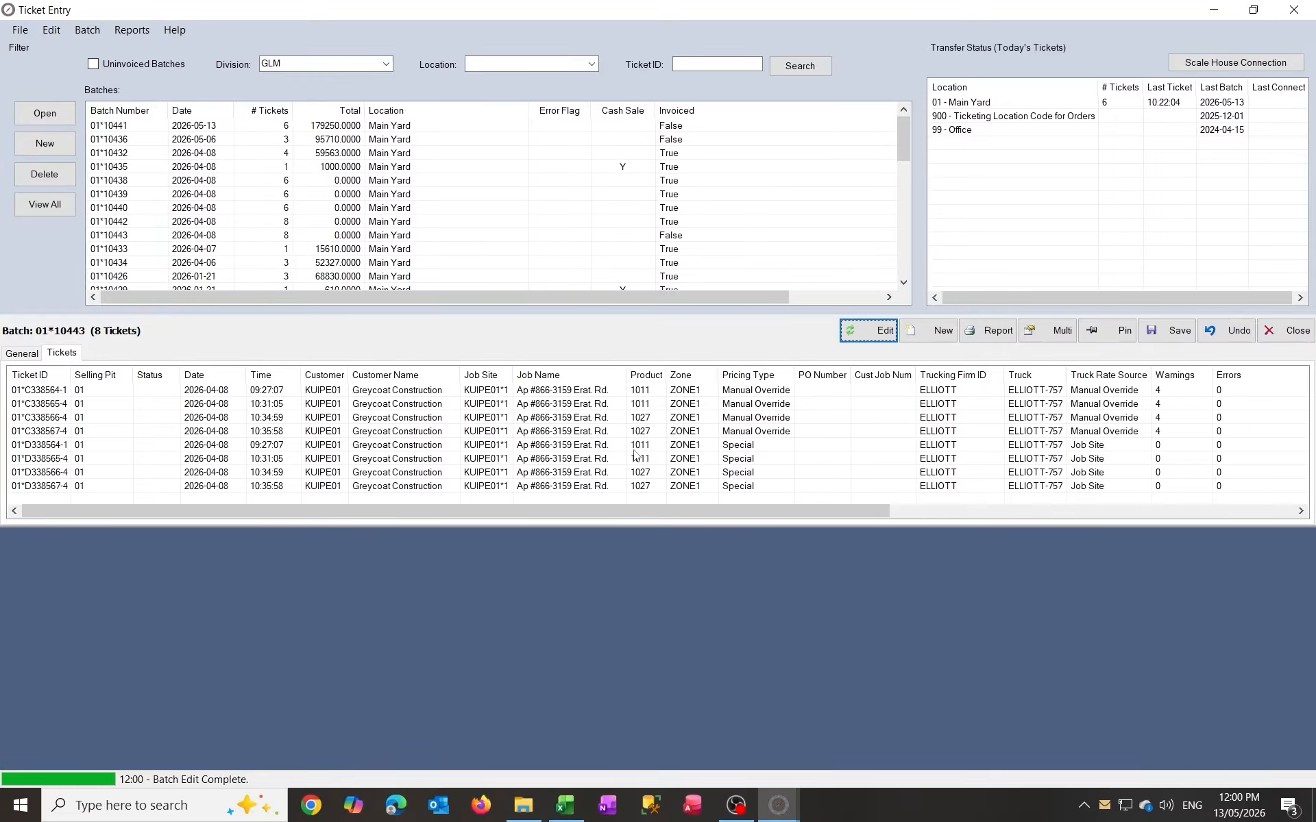
Step: Open credit ticket 01*C338564-1 from the batch, pin it, and show its product lines
double_click(605, 391)
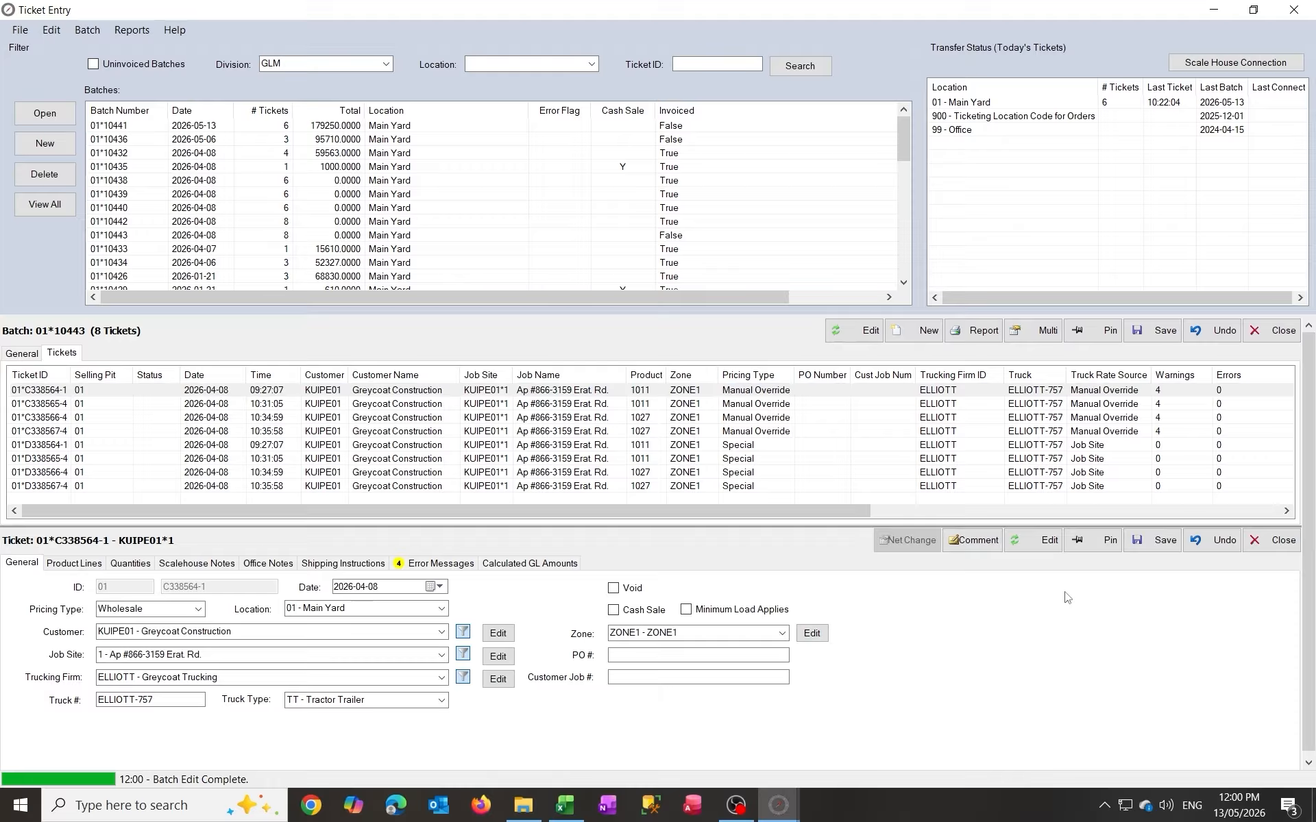
click(1109, 550)
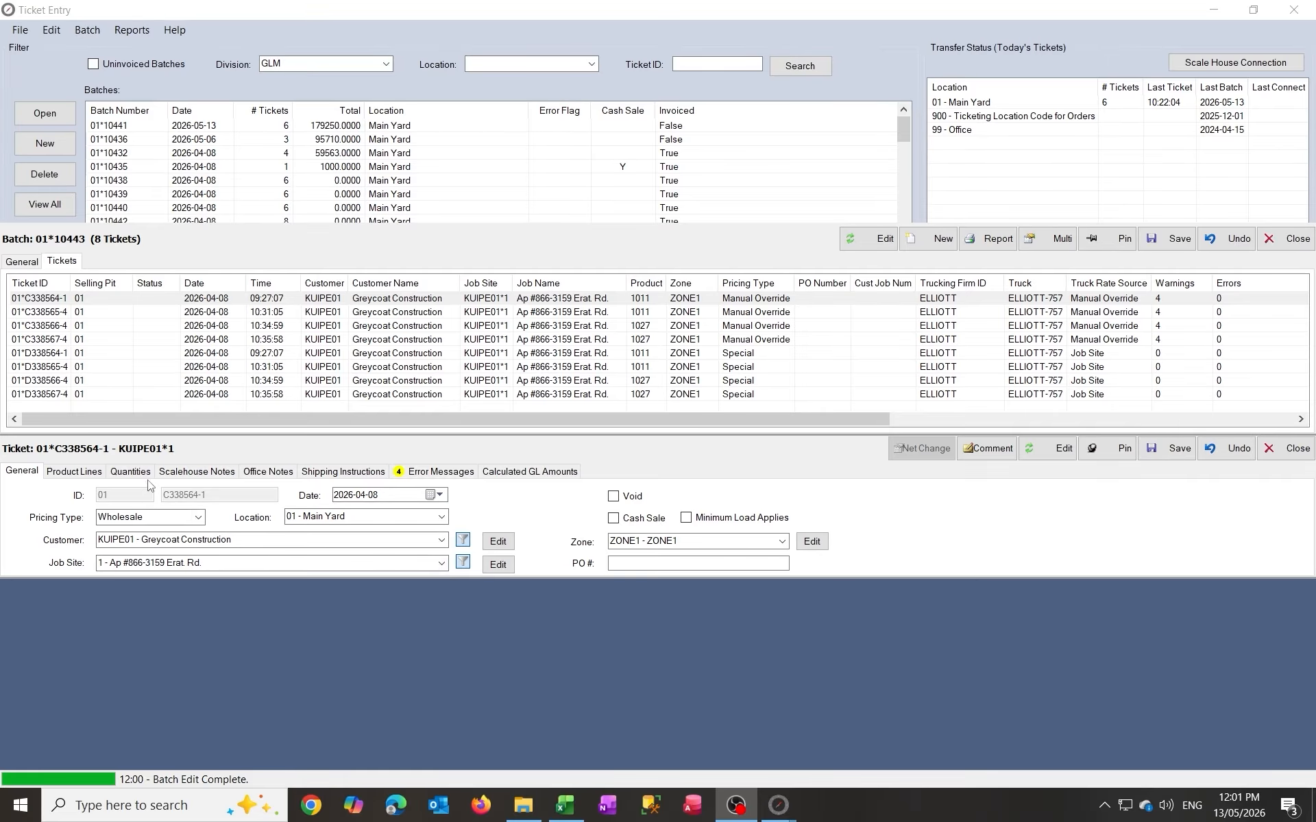
click(81, 473)
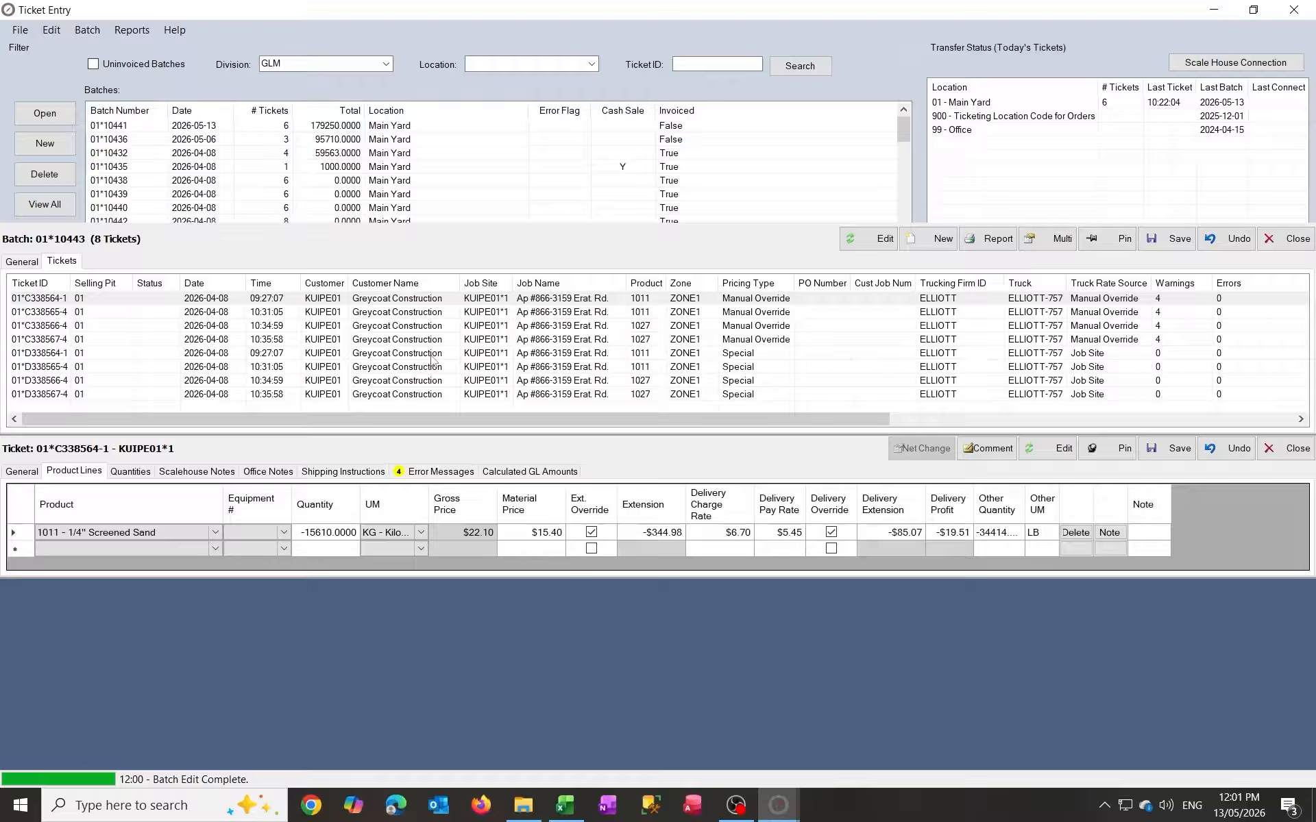
Step: Open debit ticket 01*D338564-1 alongside the pinned credit ticket and compare the prices and extensions on their product lines
click(482, 355)
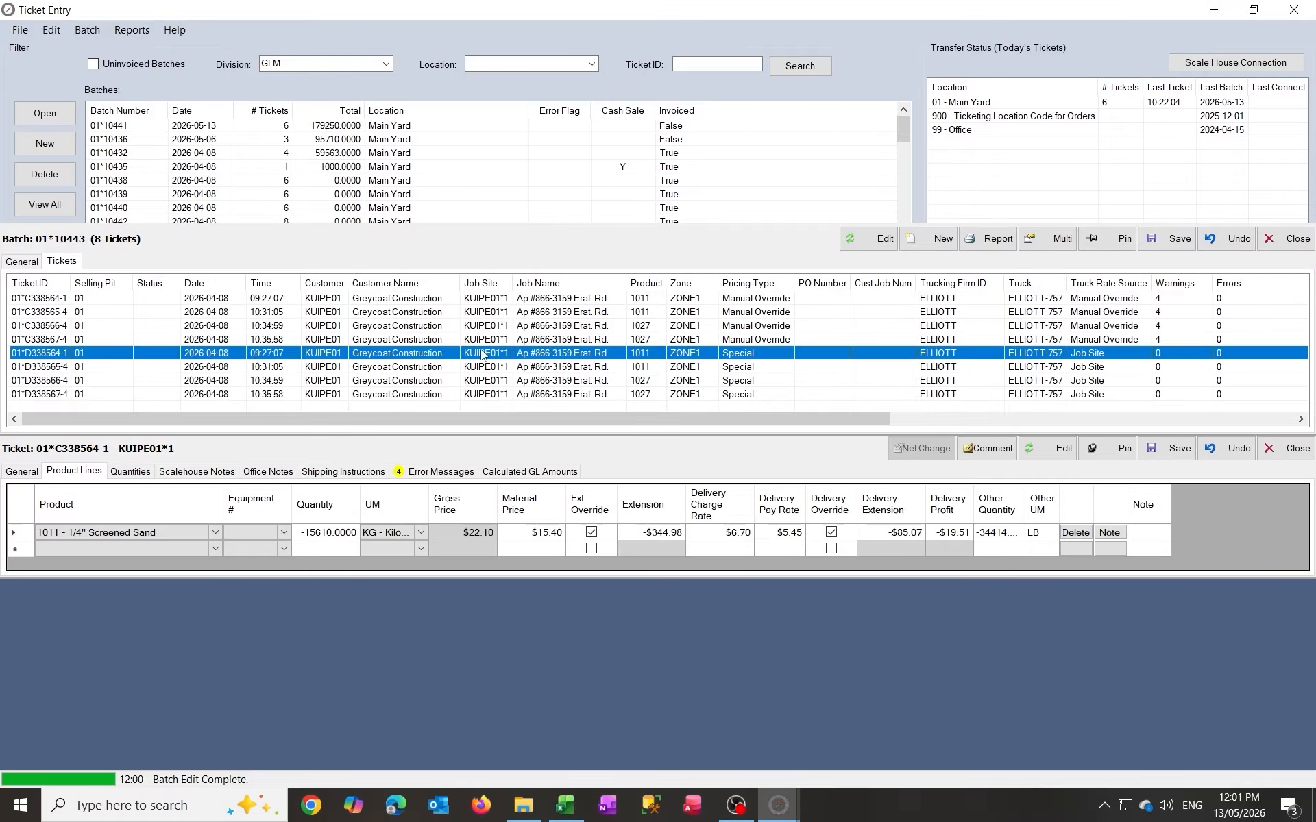
double_click(521, 357)
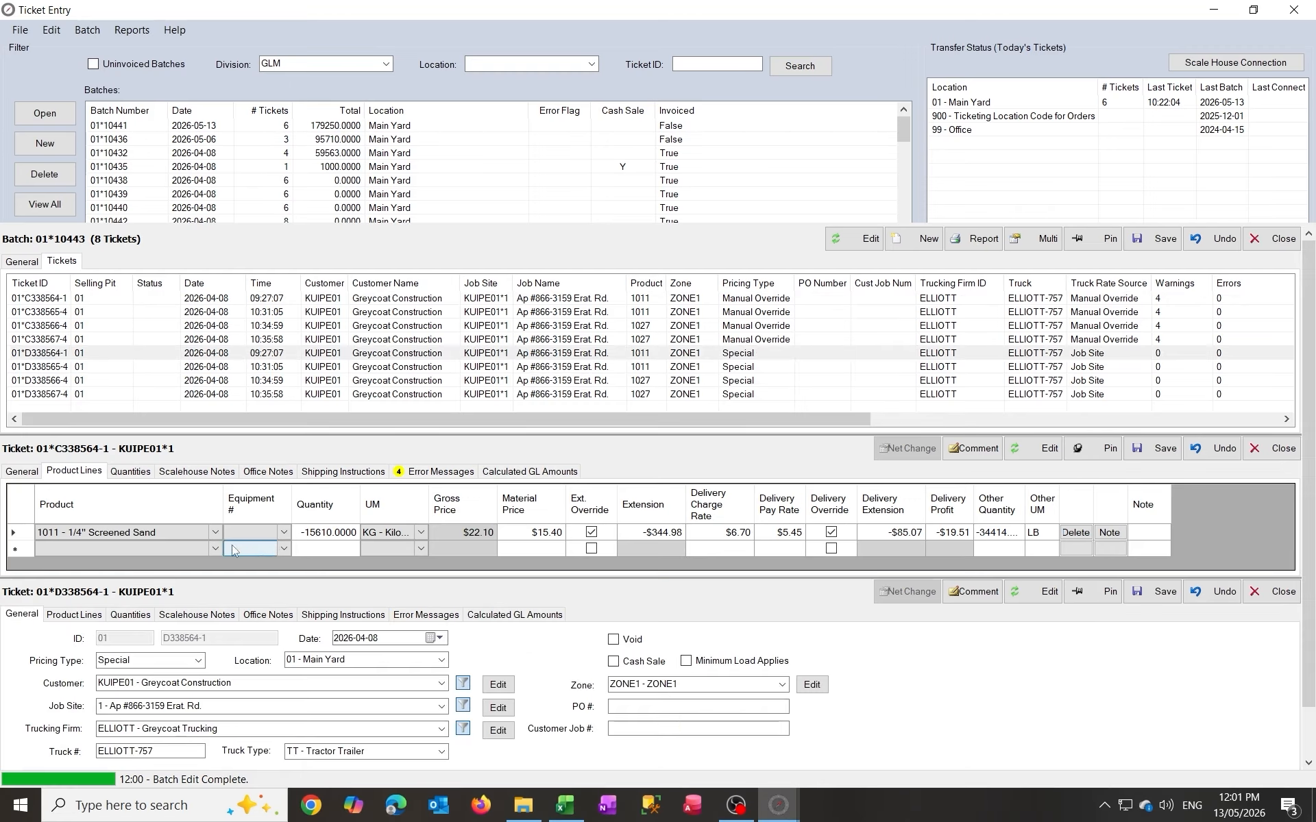
click(90, 618)
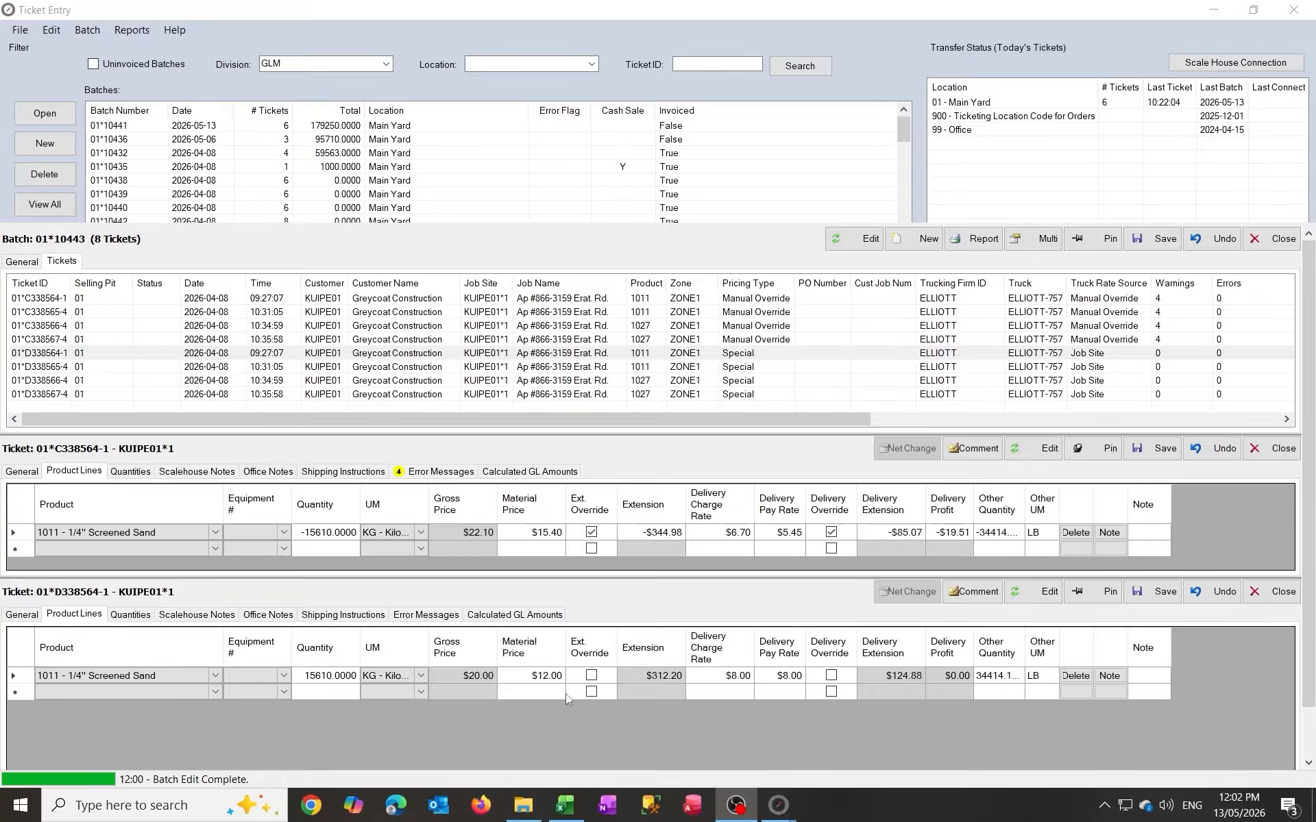
Step: Open the job site record from debit ticket 01*D338564-1 and show its product pricing
click(22, 614)
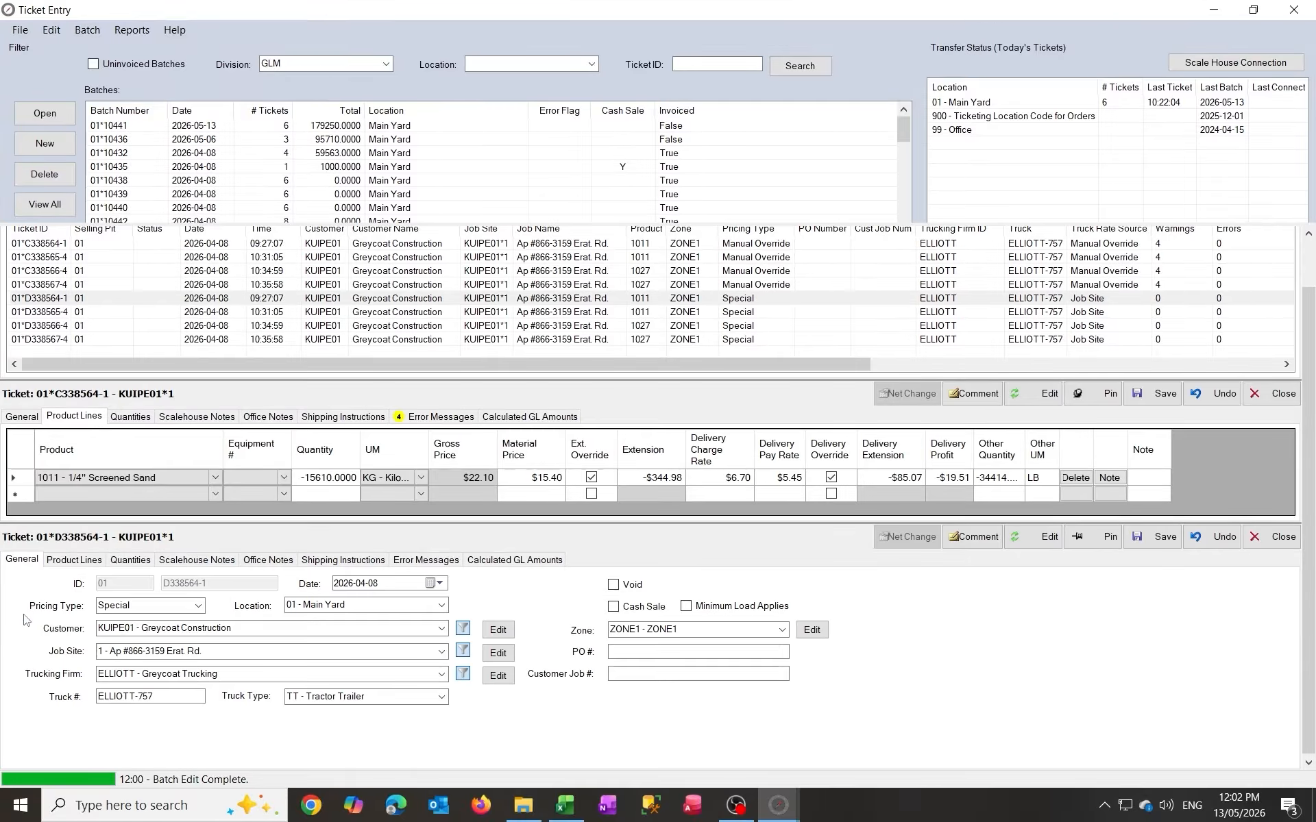
click(499, 654)
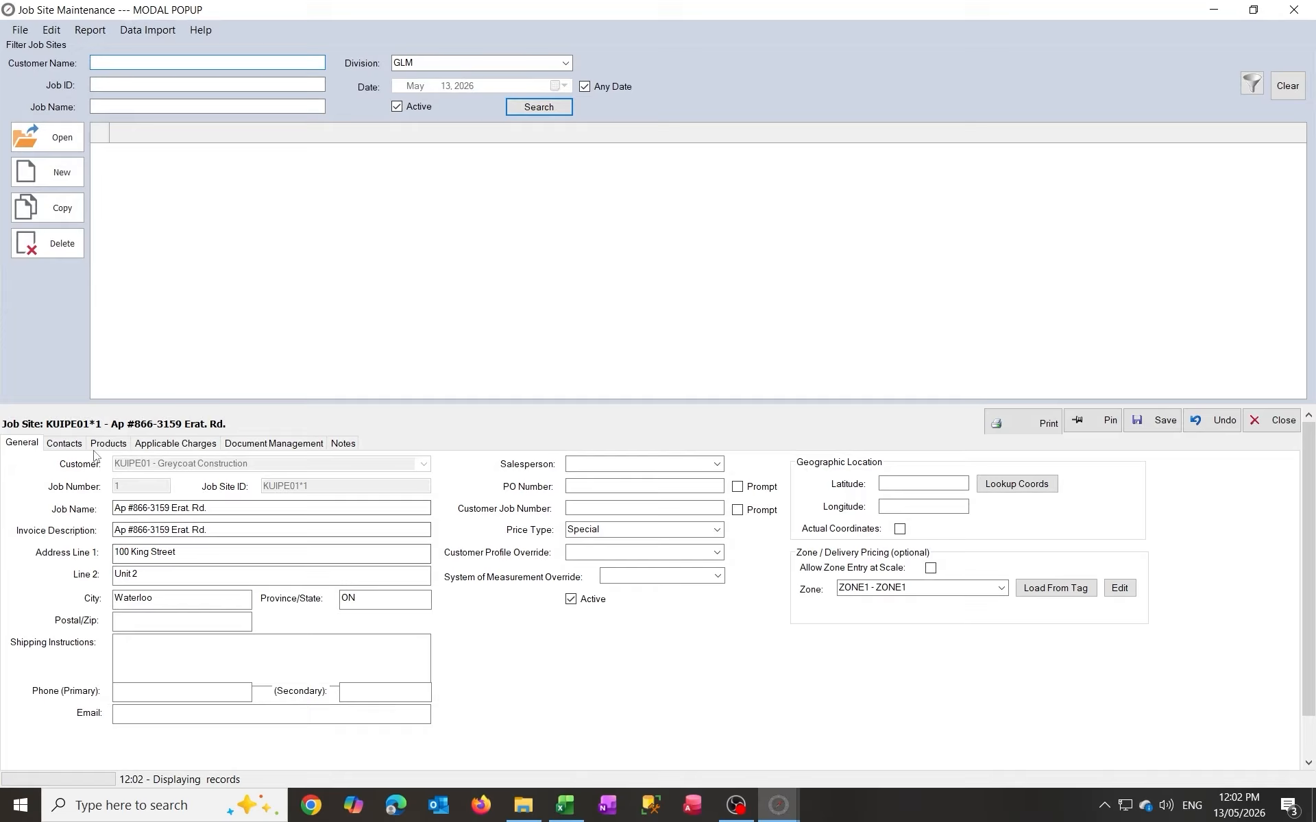
click(119, 446)
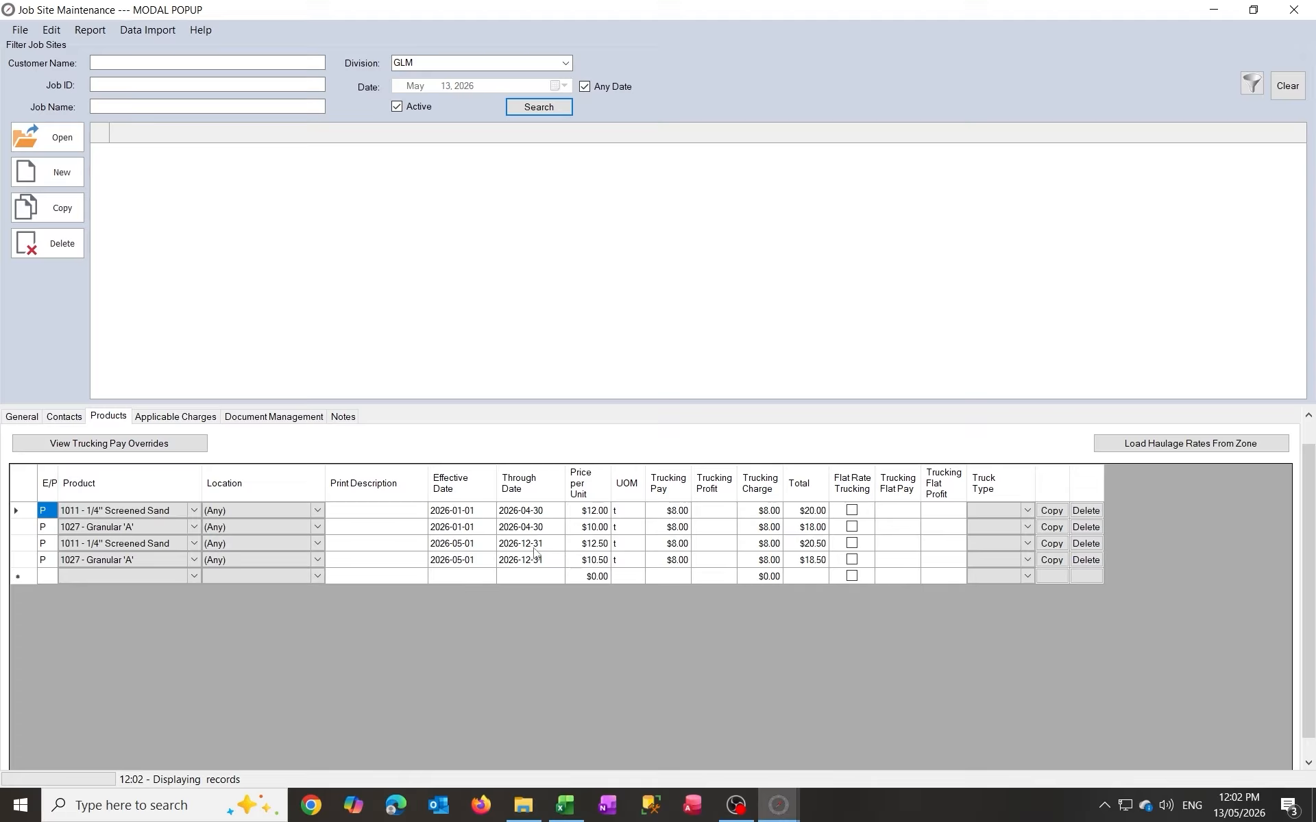
Step: Examine the job site's product prices and effective date ranges for 1/4" Screened Sand and Granular 'A', and close the record
drag(24, 558, 25, 543)
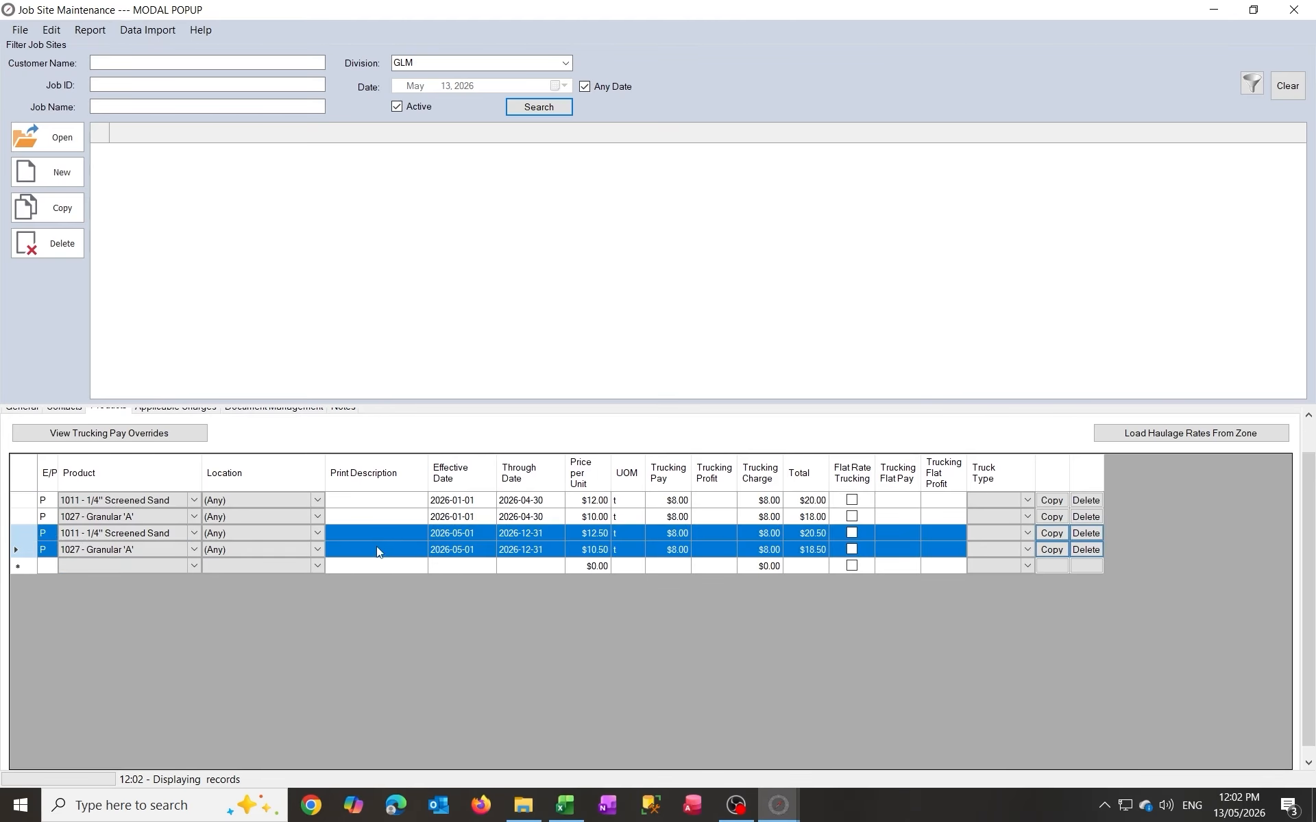
click(591, 502)
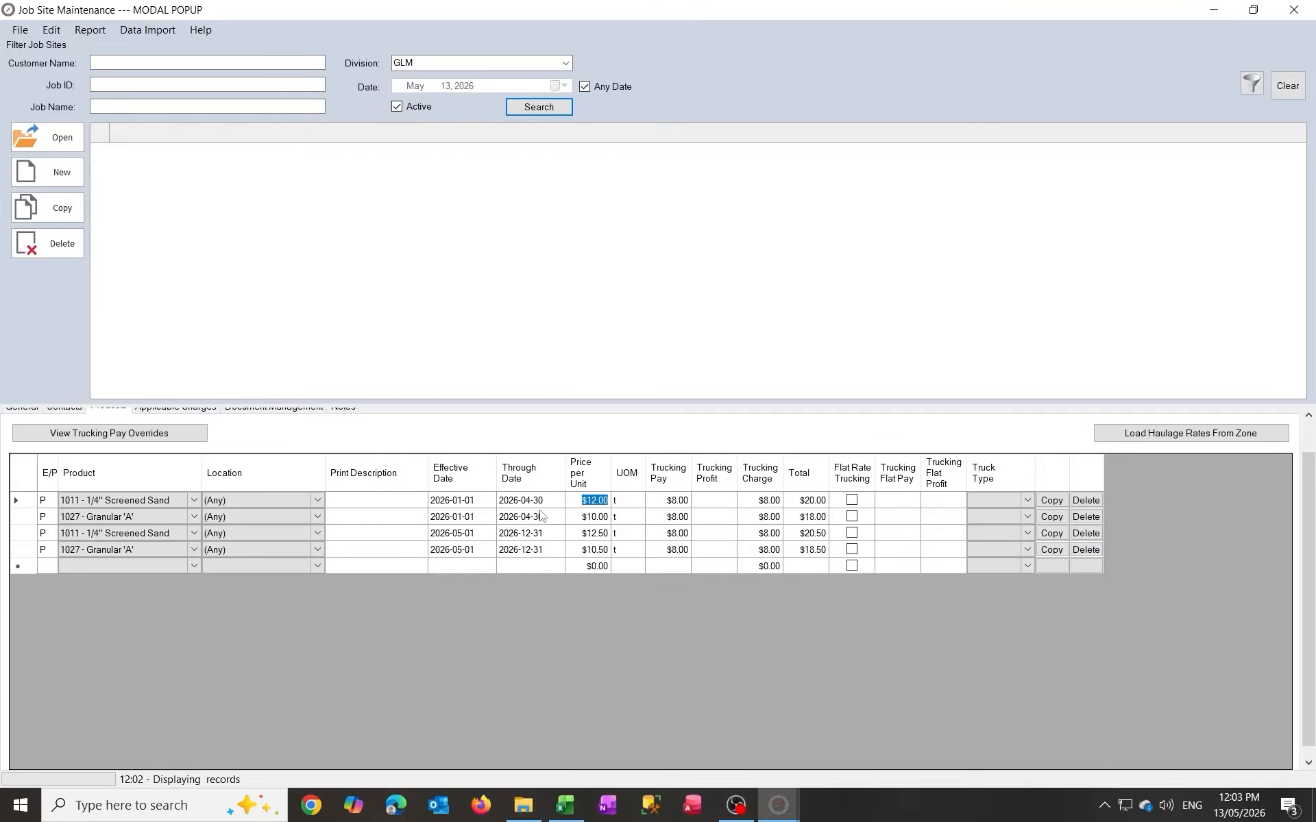
scroll(540, 514, up, 1)
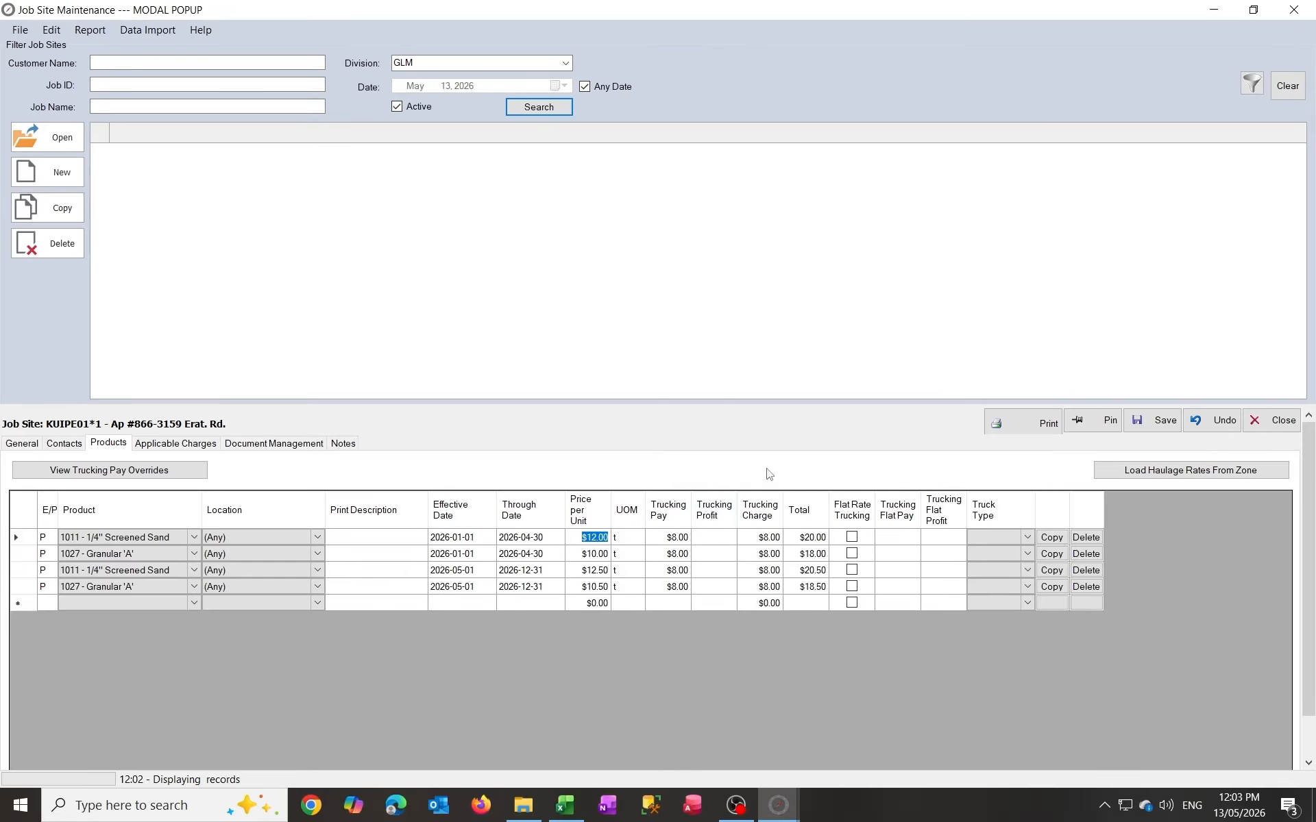
click(1295, 425)
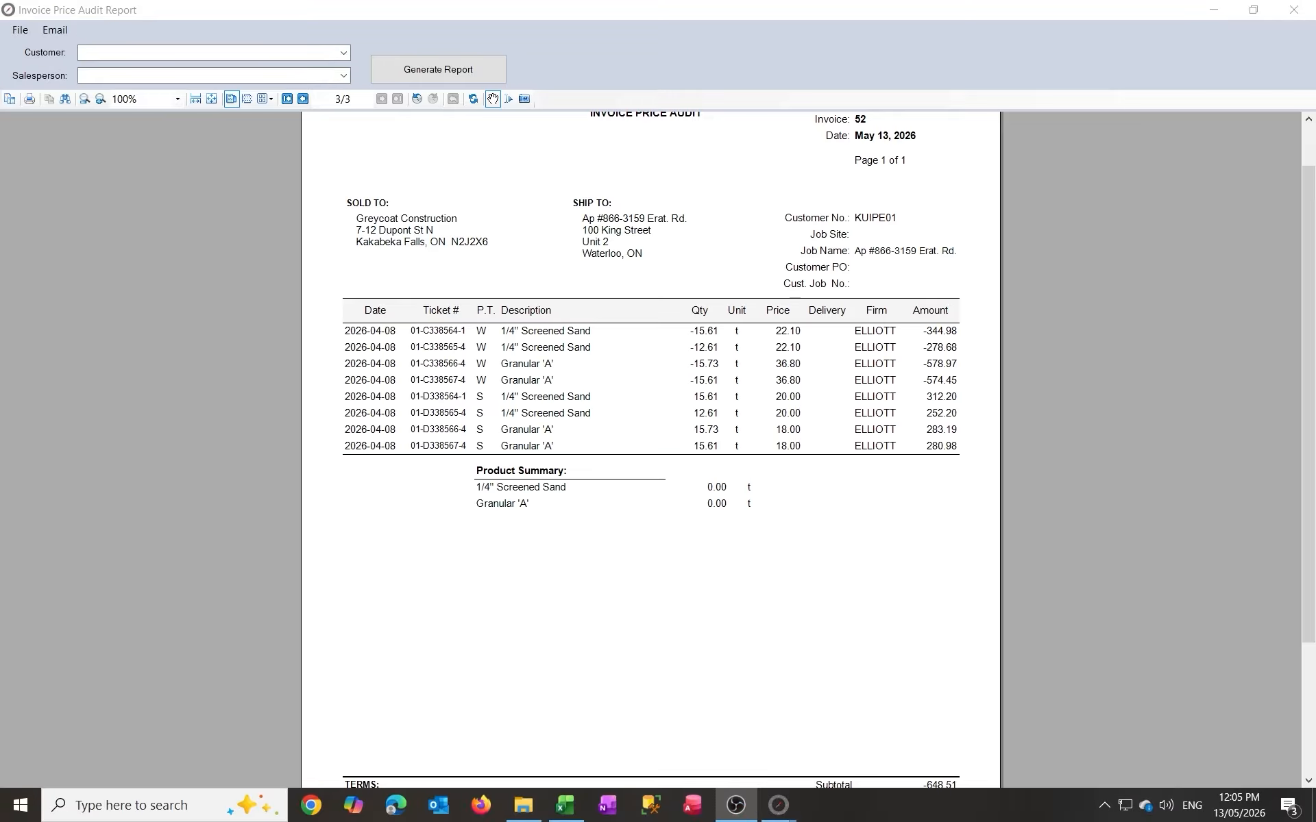
Step: Examine the credit and debit ticket lines for Greycoat Construction in the Invoice Price Audit report
scroll(174, 514, up, 2)
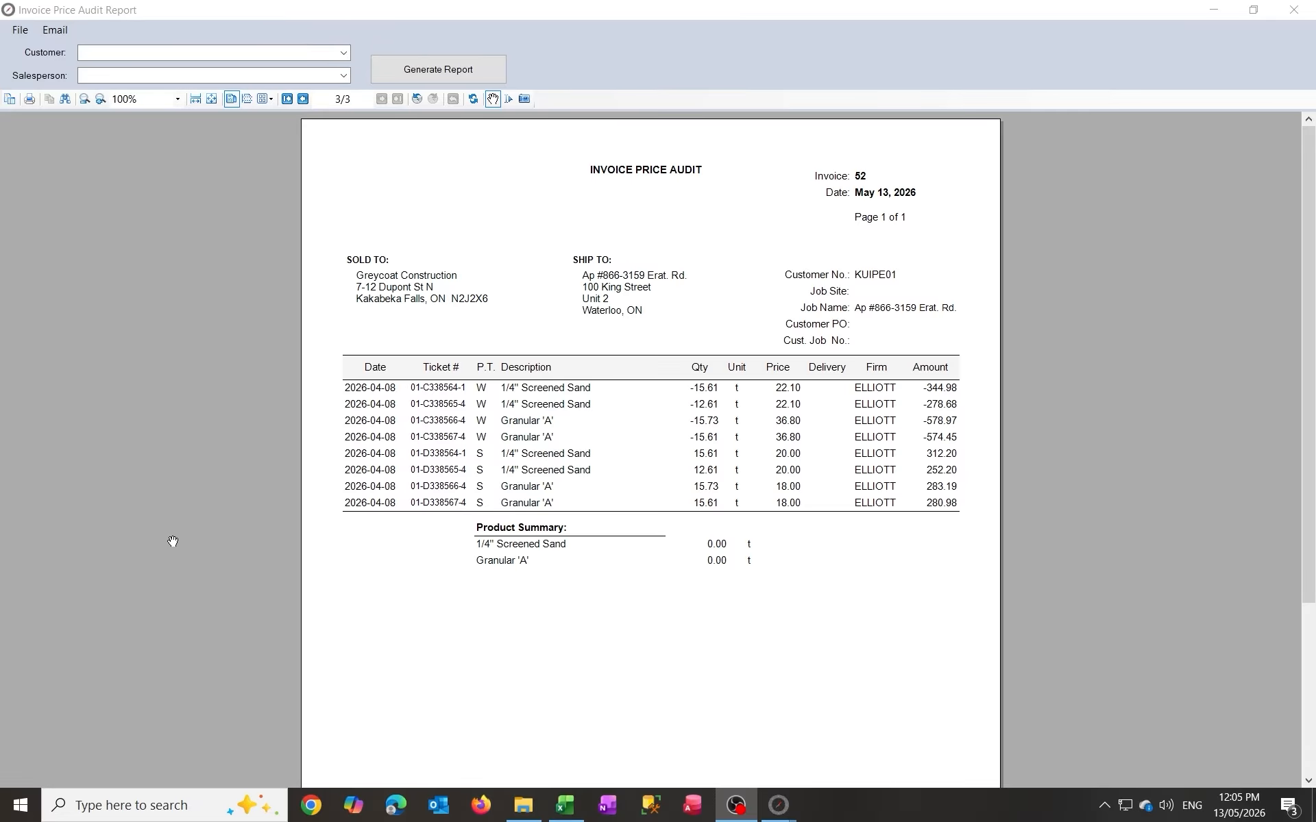